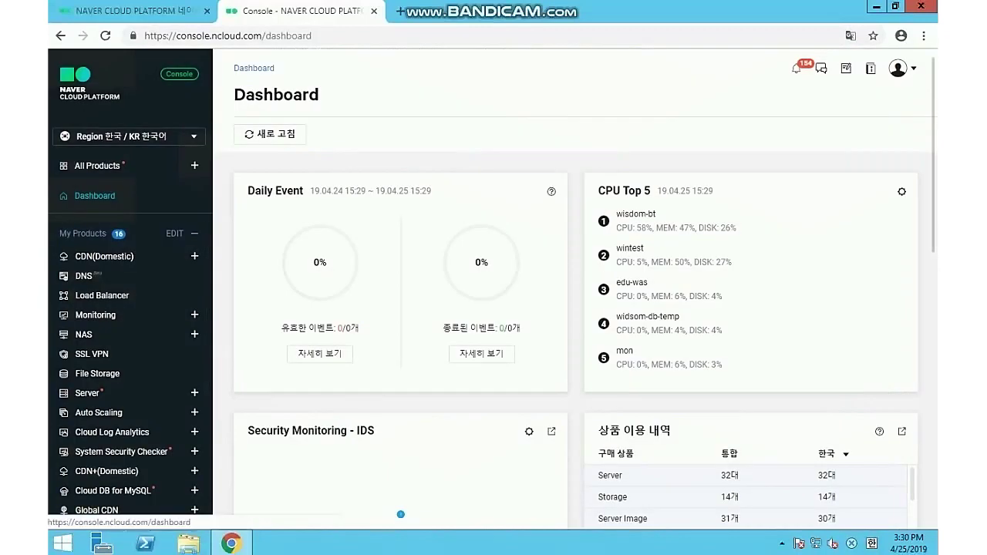
# Read through the console's welcome guide and close it
pyautogui.click(96, 165)
pyautogui.scroll(-1, 574, 293)
pyautogui.scroll(-3, 574, 293)
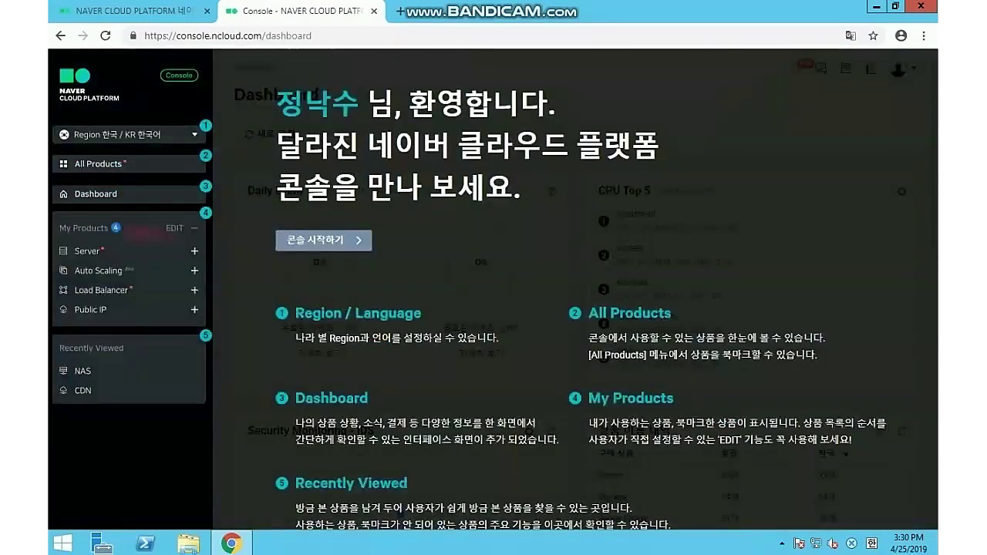
pyautogui.scroll(-2, 575, 289)
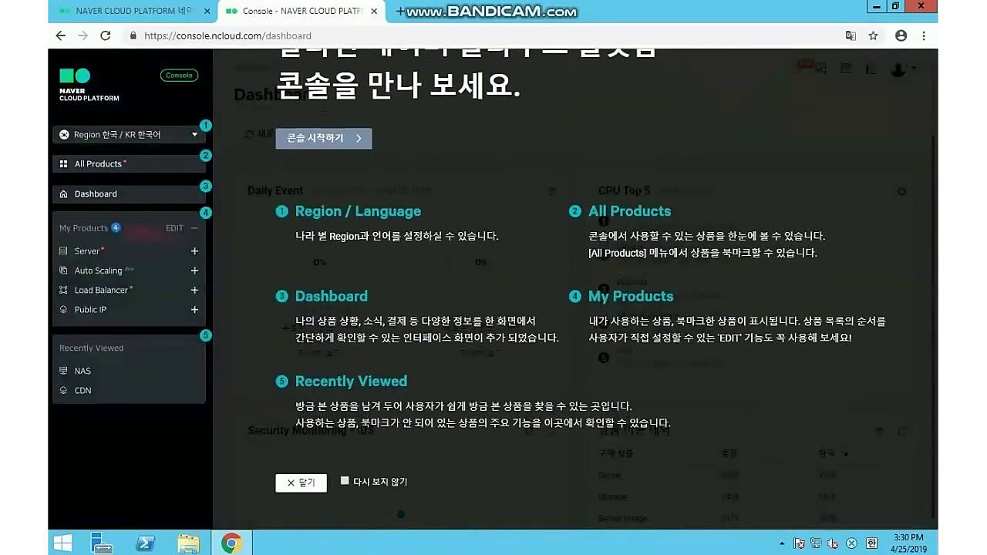
pyautogui.click(299, 482)
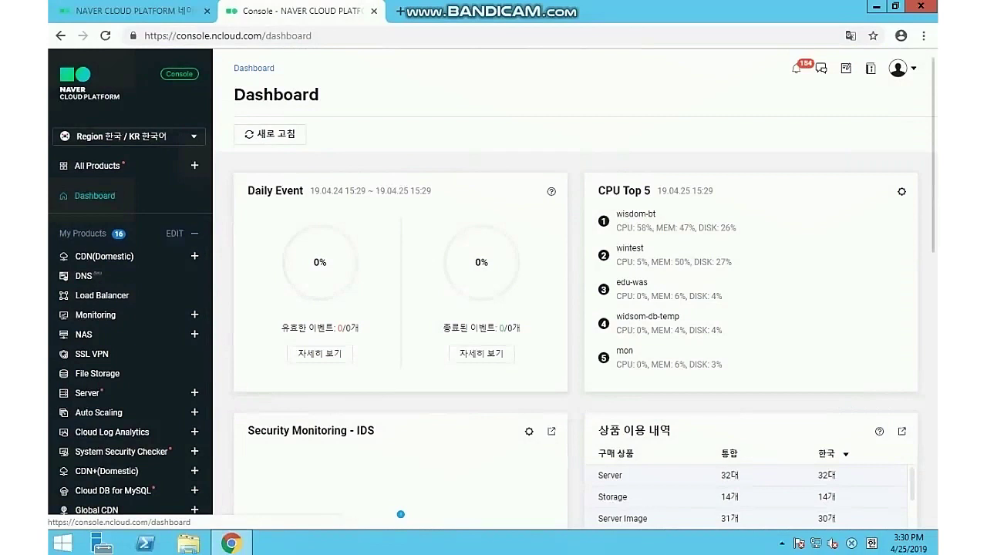
# Open the Object Storage bucket management page from the list of all products
pyautogui.click(97, 165)
pyautogui.scroll(-4, 584, 290)
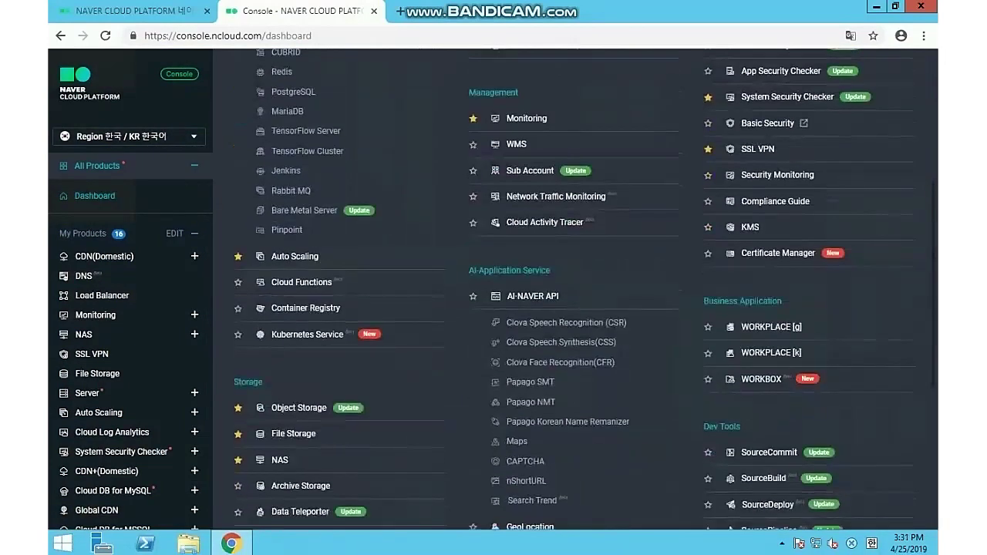
pyautogui.click(299, 408)
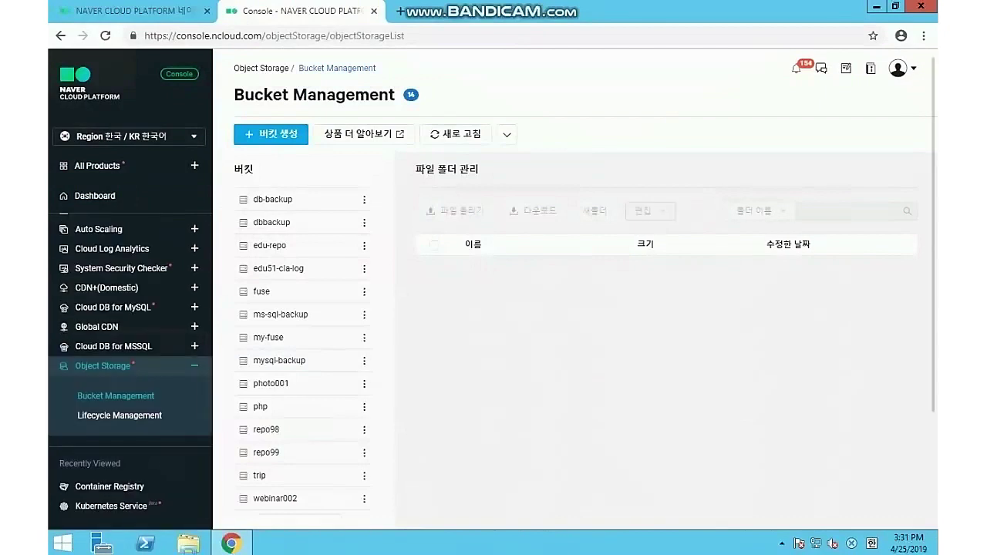
pyautogui.click(270, 134)
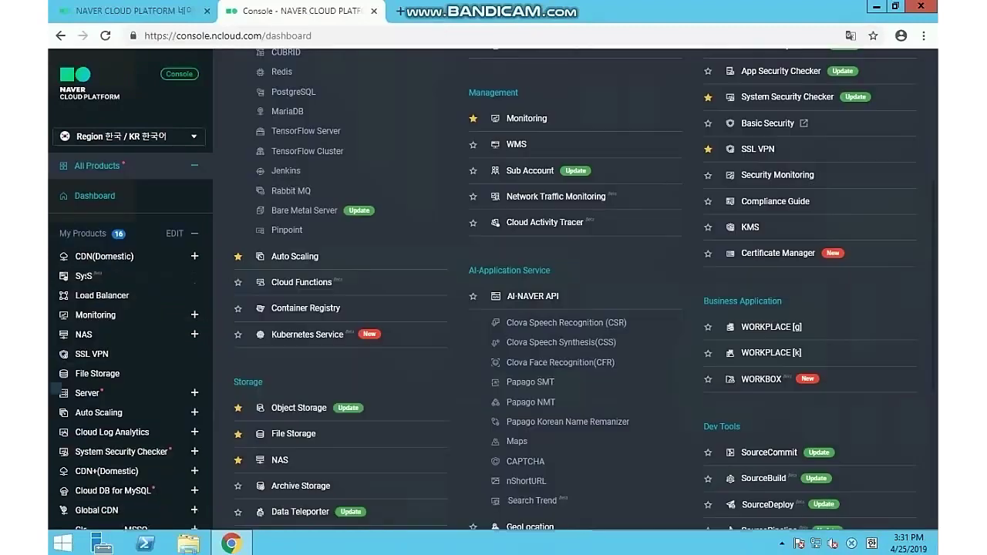
pyautogui.click(292, 407)
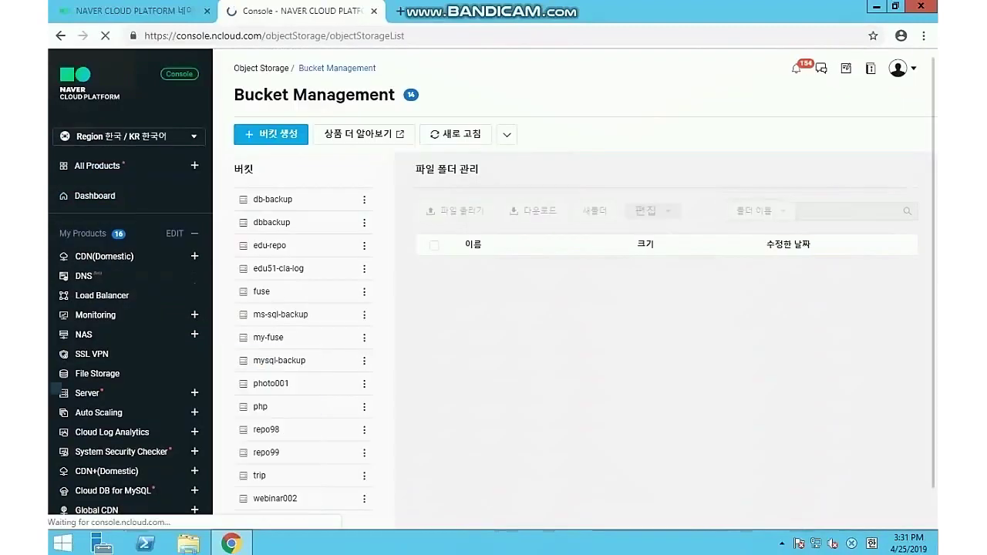
# Create a bucket named kube with public access off (공개 안함) and no extra account permissions, and open it
pyautogui.click(270, 134)
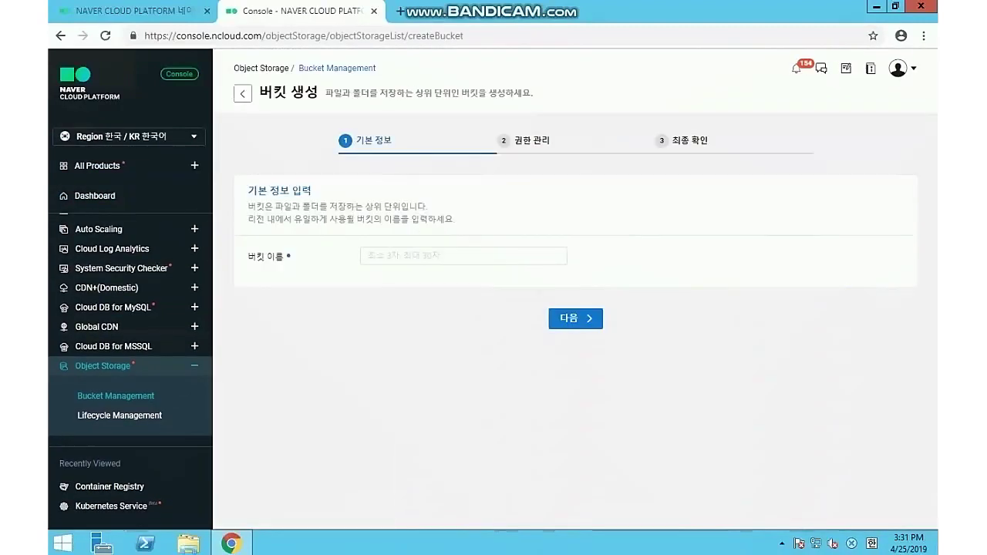
pyautogui.click(367, 256)
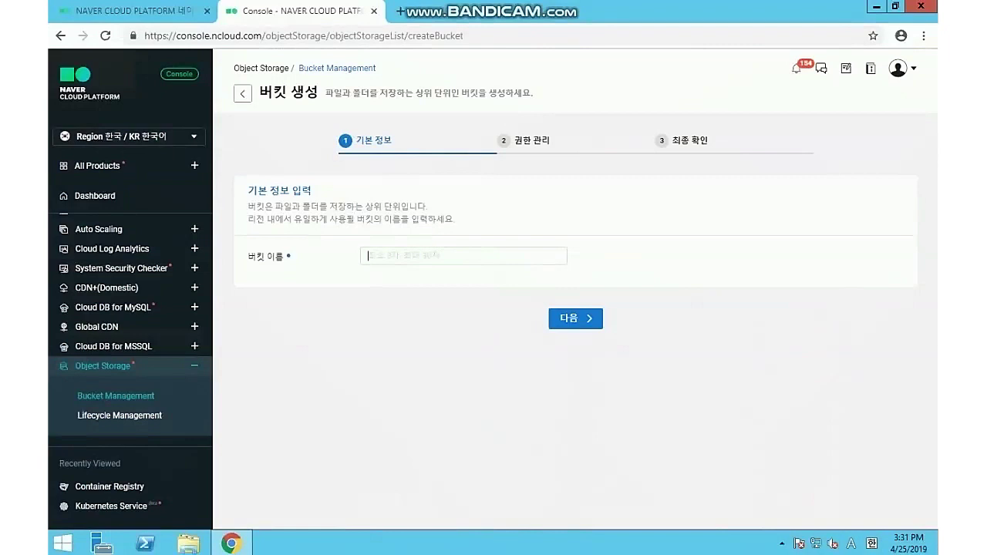
pyautogui.write('kube')
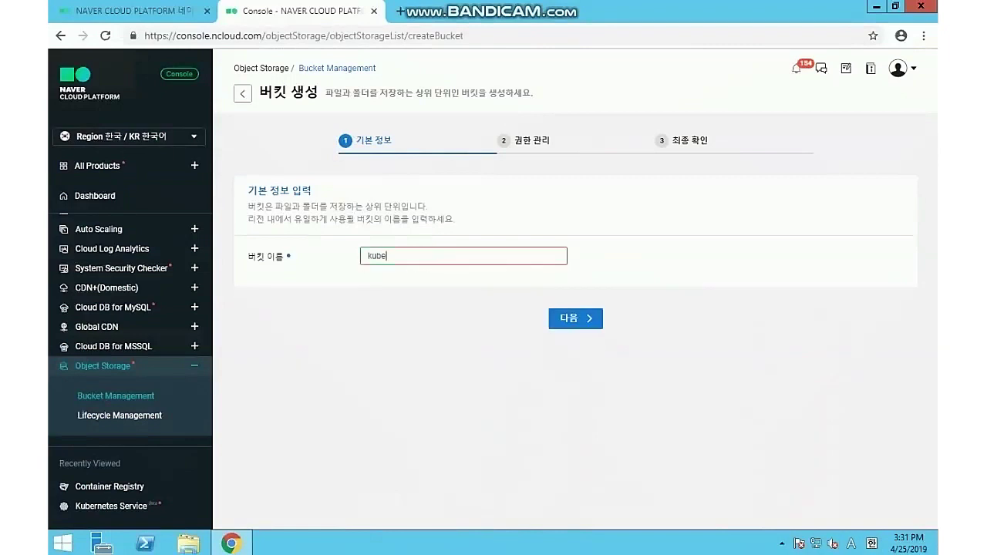
pyautogui.click(575, 319)
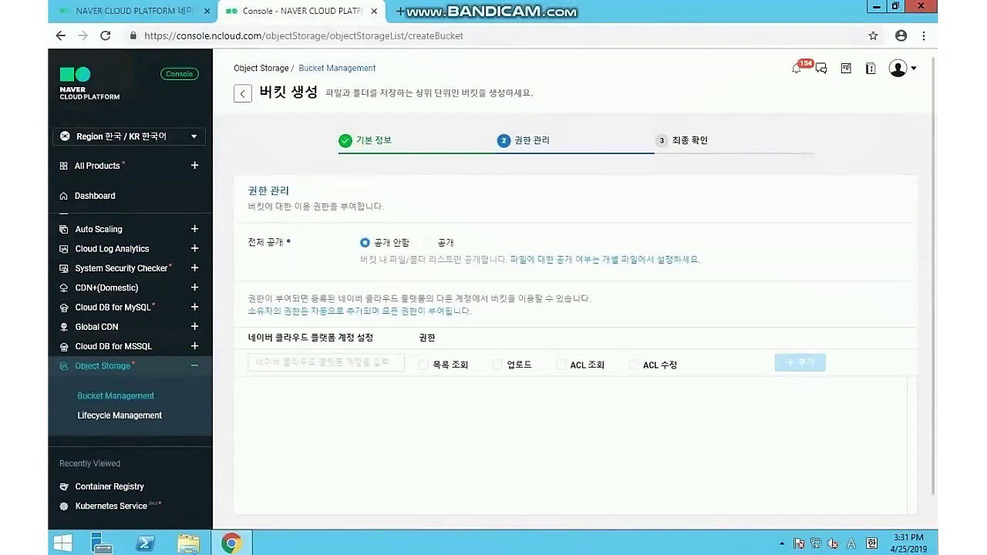
pyautogui.scroll(-1, 575, 308)
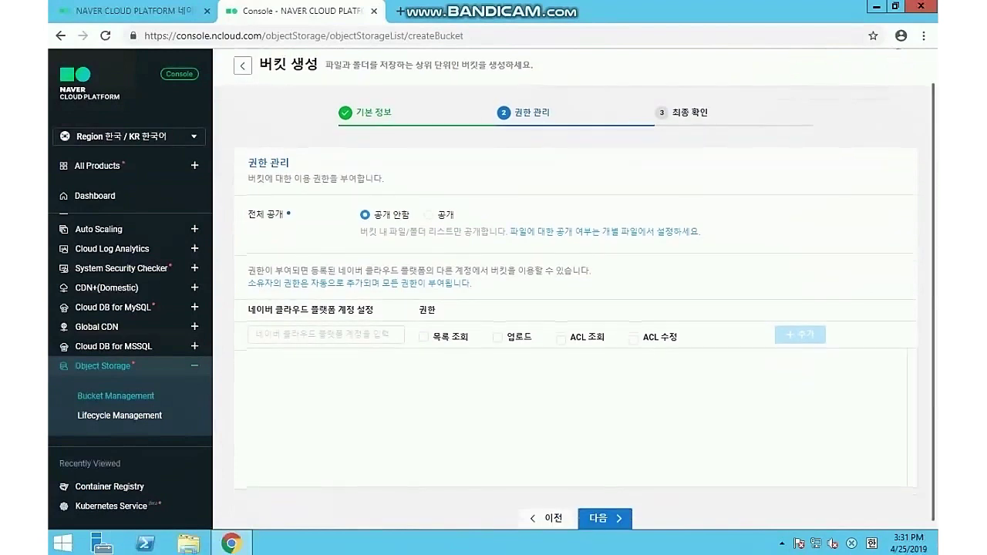
pyautogui.click(605, 518)
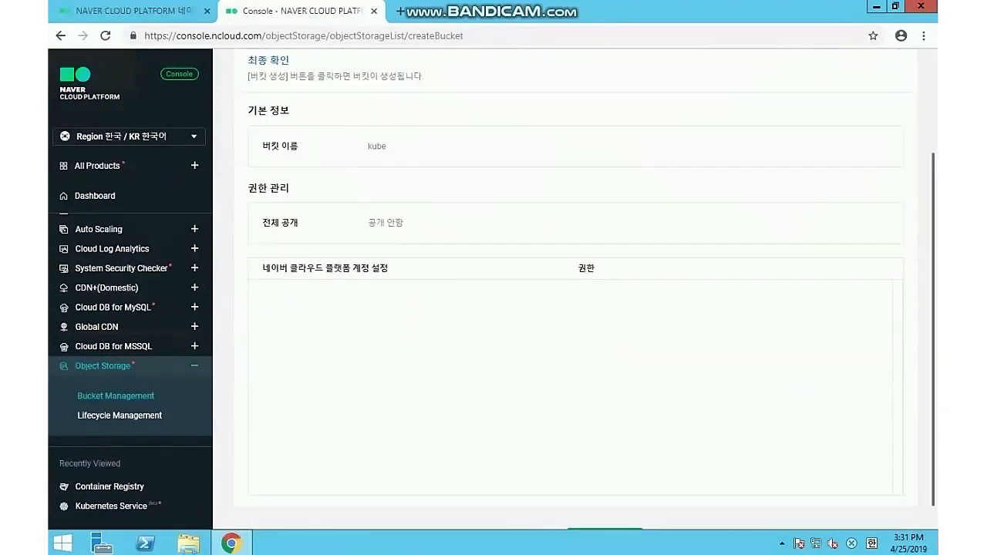
pyautogui.press('Return')
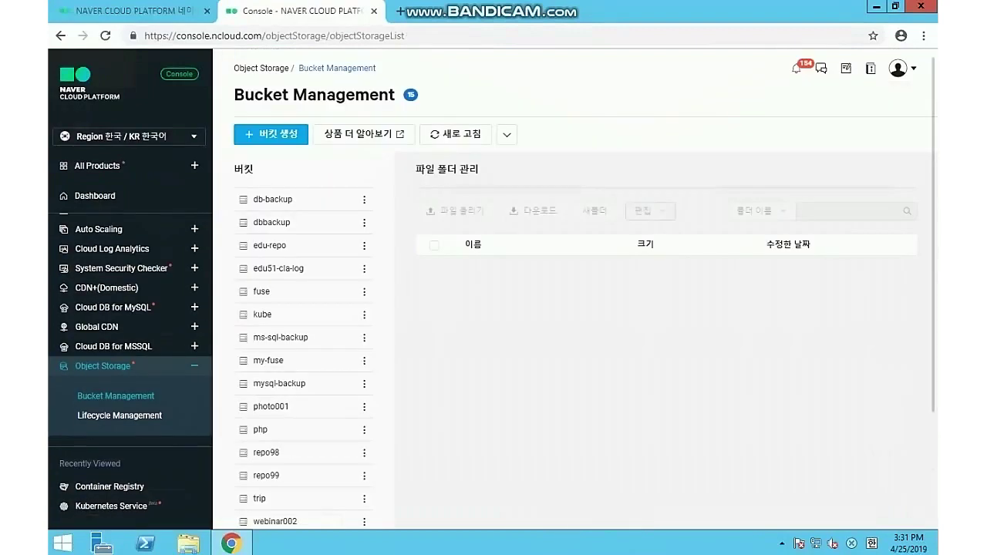
pyautogui.click(303, 314)
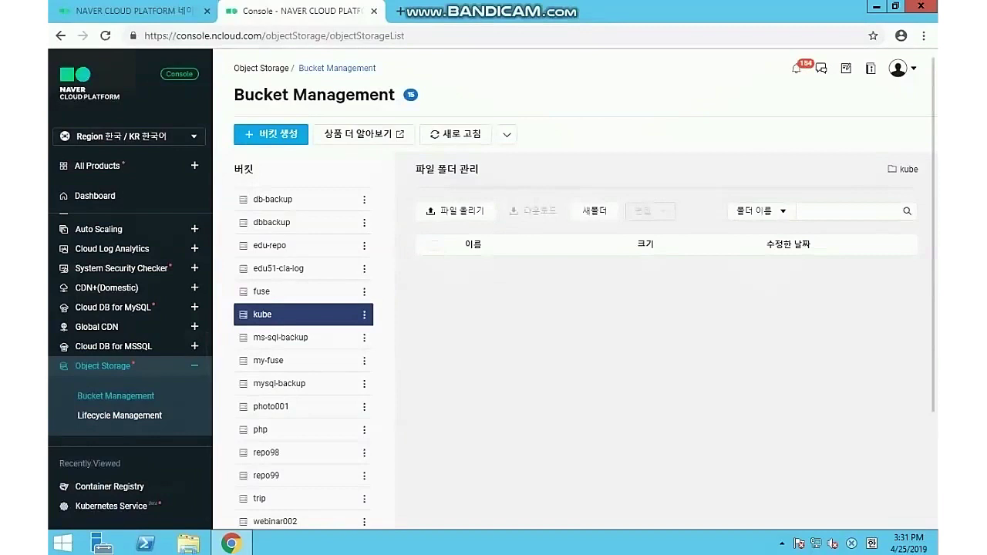
# In Container Registry, create a registry named kube-reg that uses the kube bucket
pyautogui.click(97, 165)
pyautogui.scroll(-4, 574, 289)
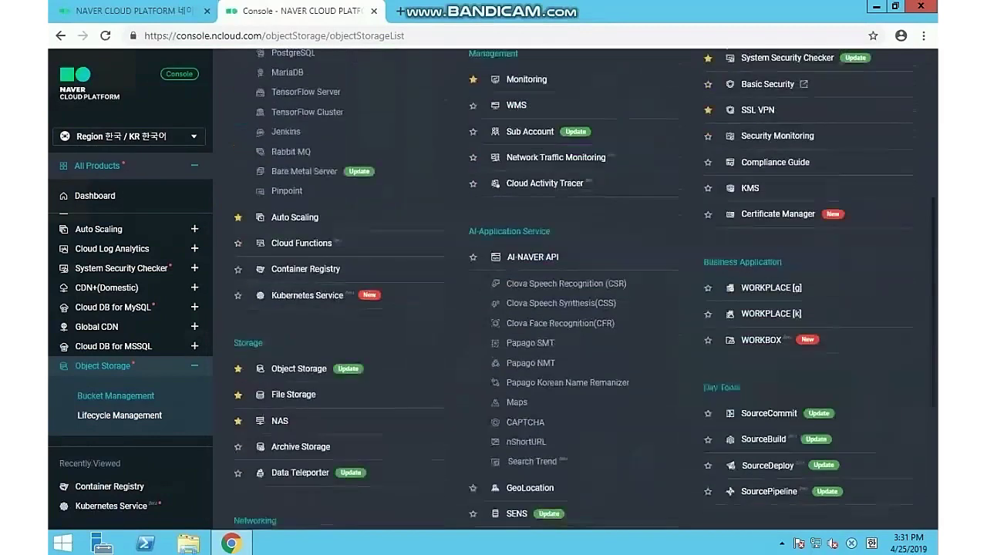
pyautogui.click(306, 269)
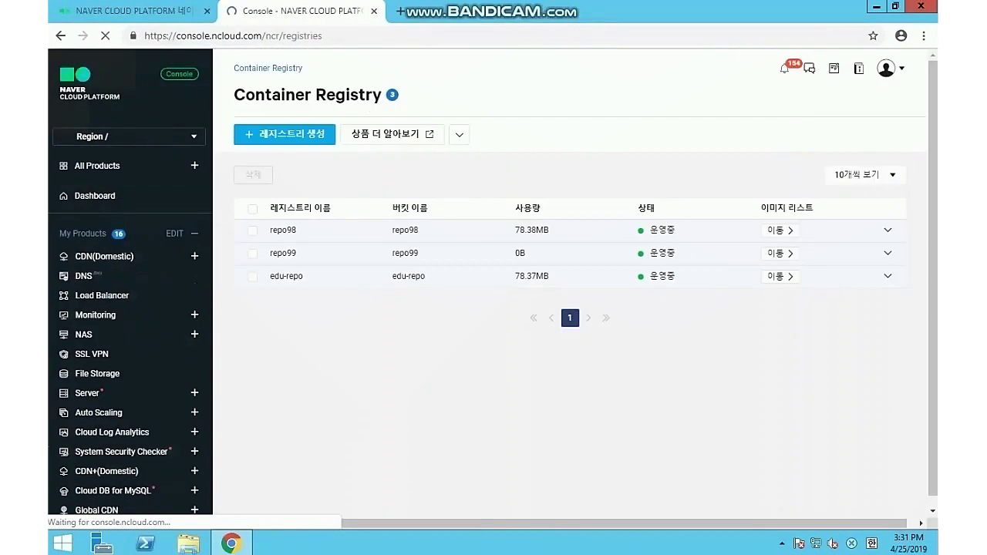
pyautogui.click(284, 134)
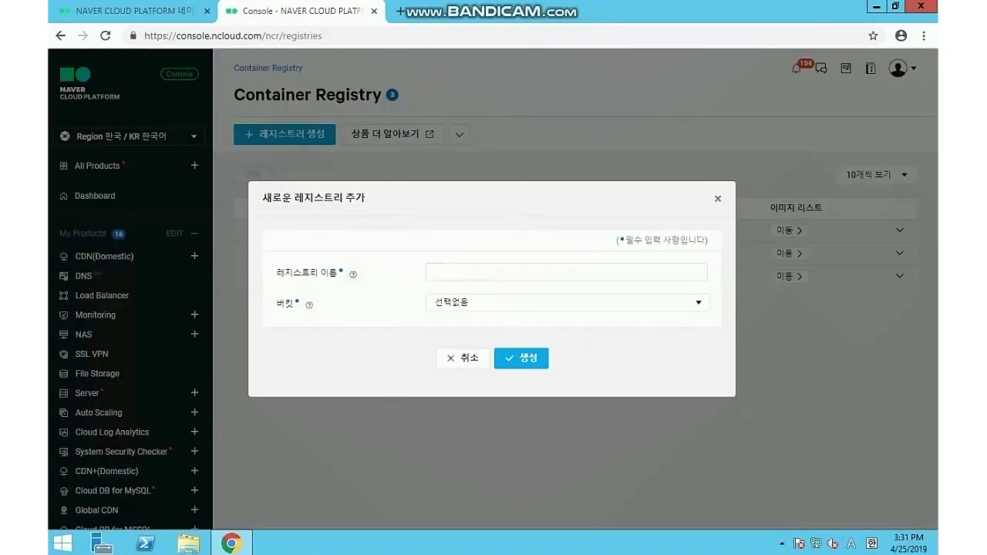
pyautogui.write('kube-reg')
pyautogui.click(529, 303)
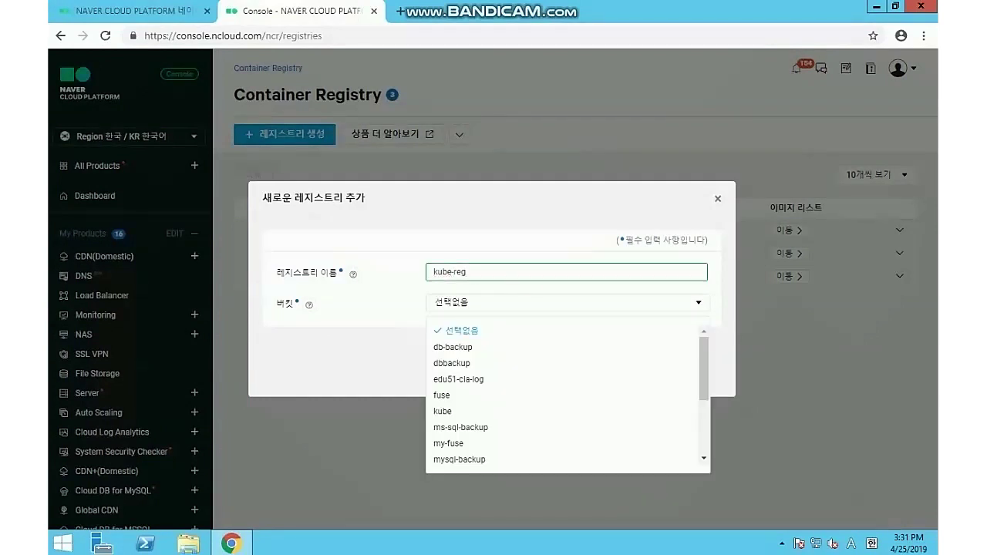
pyautogui.click(463, 411)
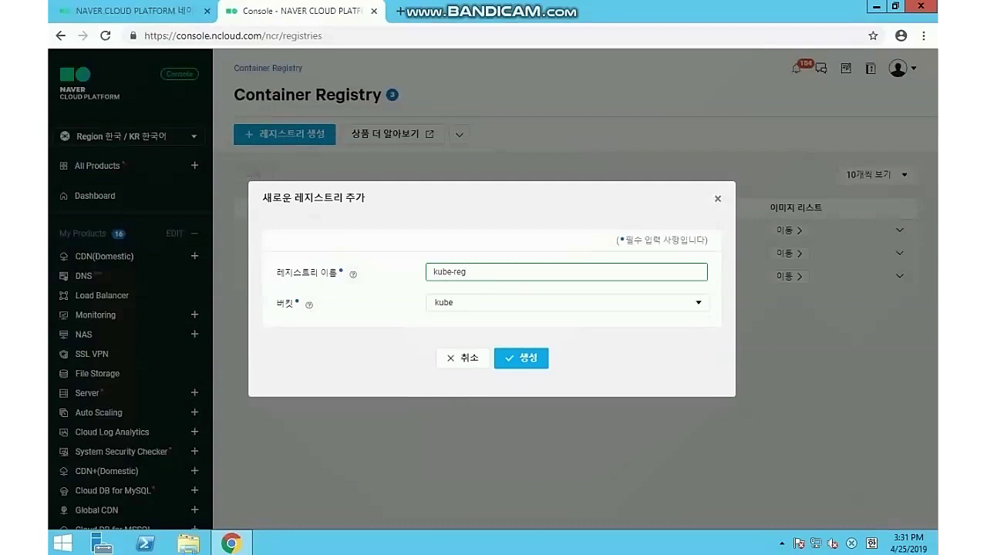
pyautogui.click(521, 358)
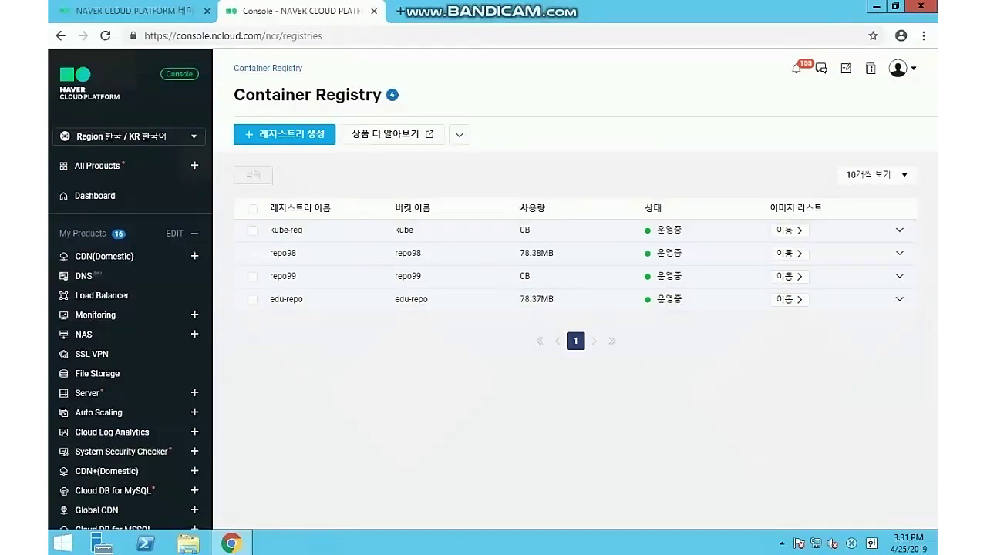
# Show the details of the kube-reg registry and examine its registry endpoint address
pyautogui.click(462, 230)
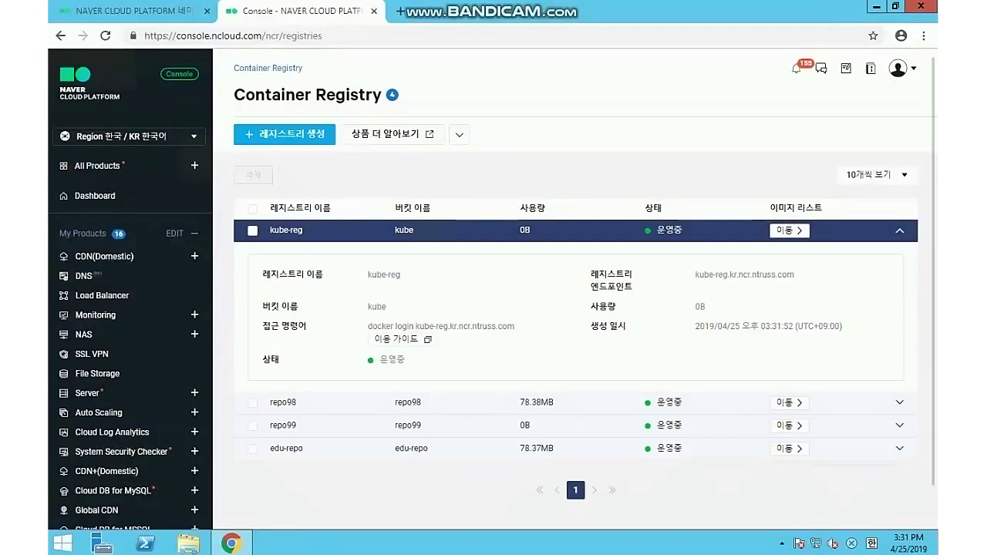
pyautogui.moveTo(694, 274); pyautogui.dragTo(795, 275)
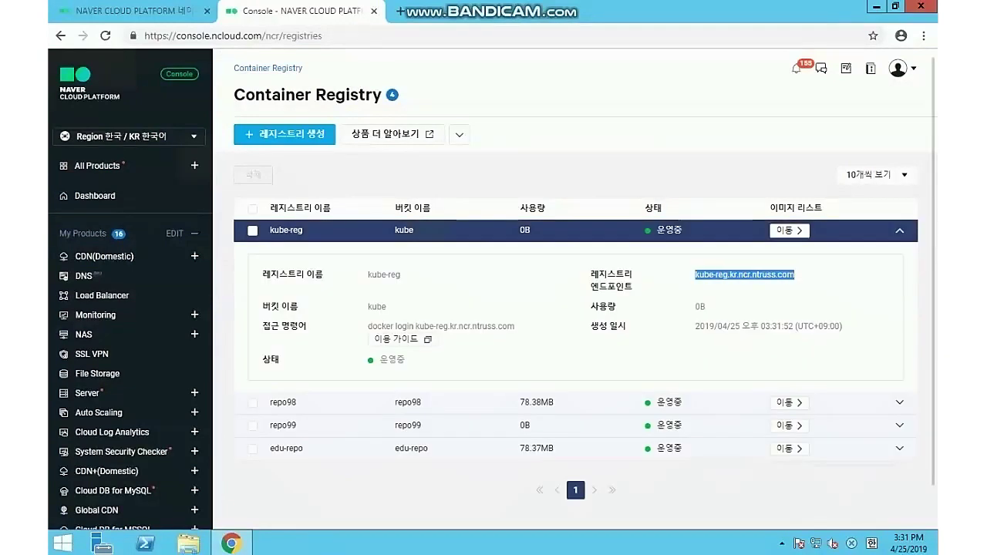
pyautogui.click(795, 274)
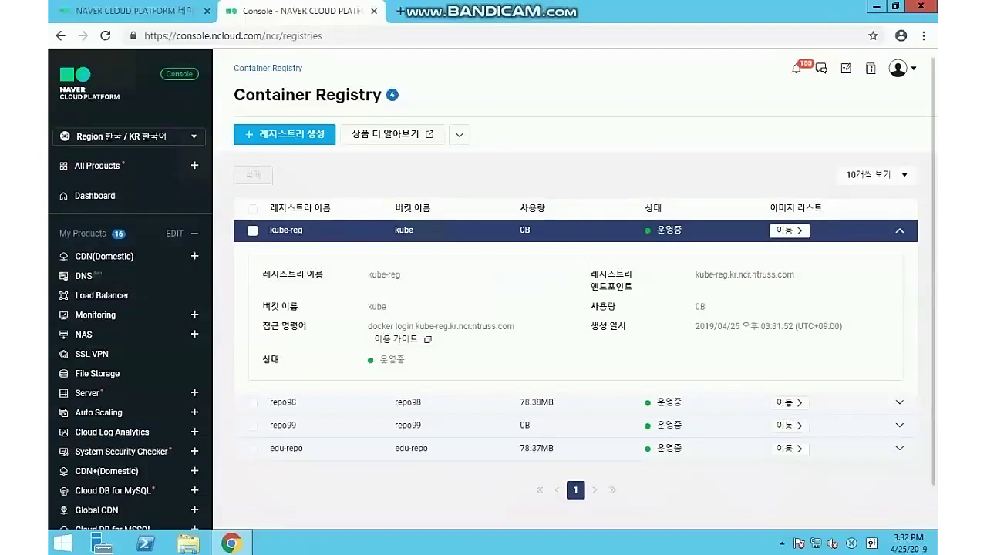
# In the docker-master SSH terminal, run apt-get remove docker docker-engine docker.io and install apt-transport-https, ca-certificates and software-properties-common
pyautogui.hotkey('alt', 'Tab')
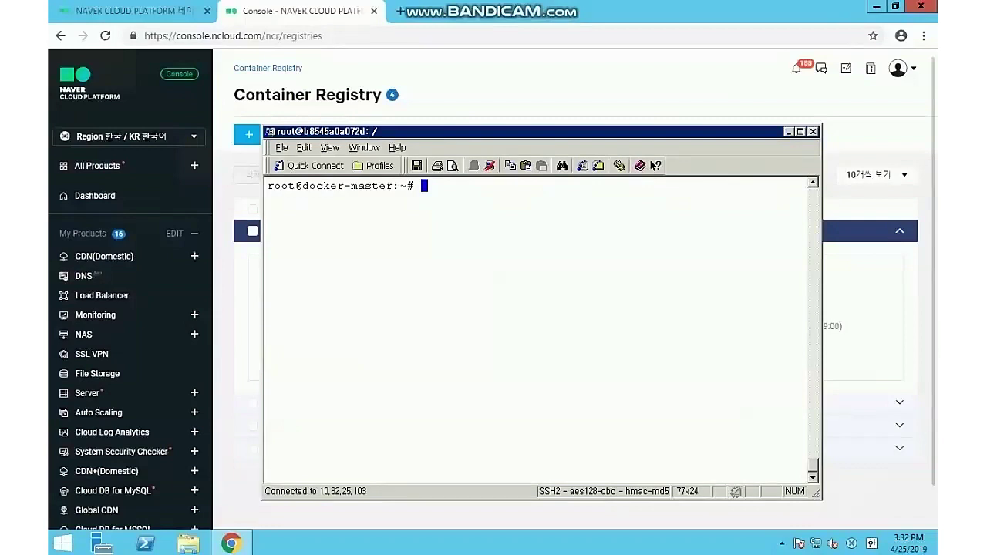
pyautogui.rightClick(407, 290)
pyautogui.click(420, 312)
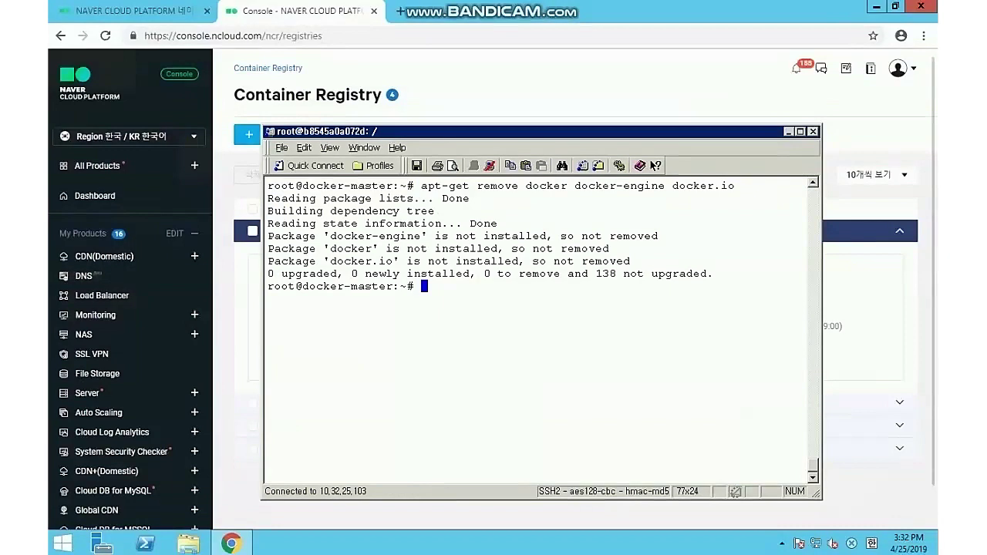
pyautogui.rightClick(383, 373)
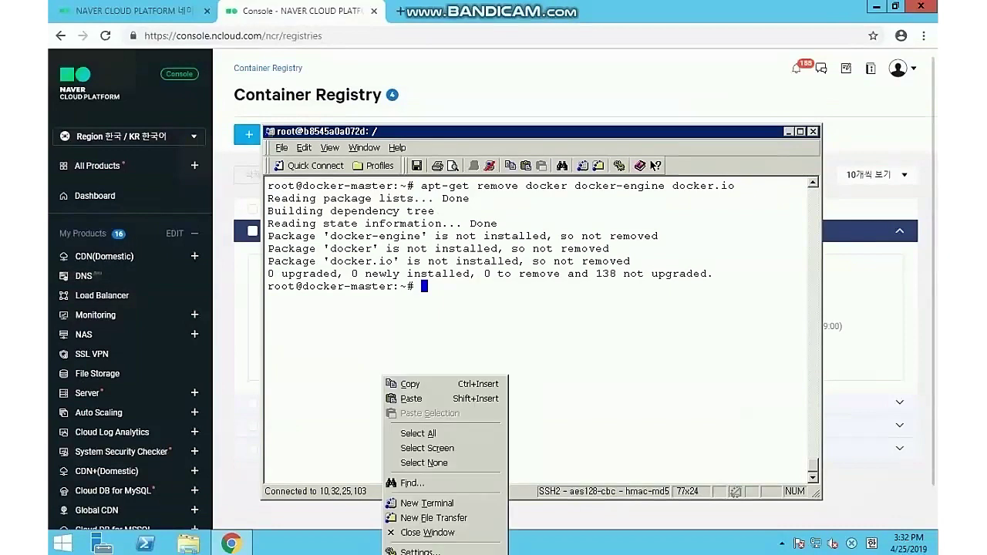
pyautogui.click(412, 399)
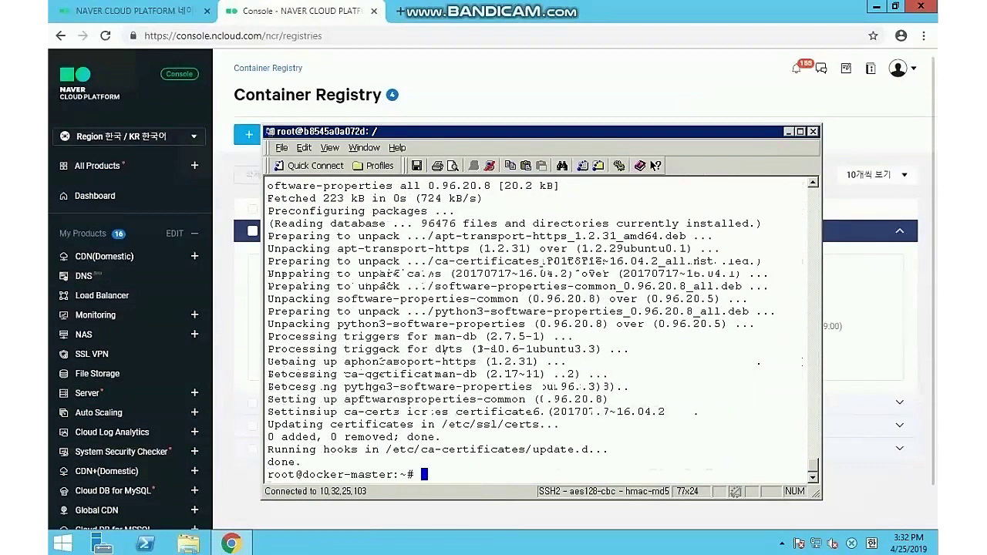
# Look up available images with docker search ubuntu and download the official image with docker pull ubuntu
pyautogui.rightClick(678, 380)
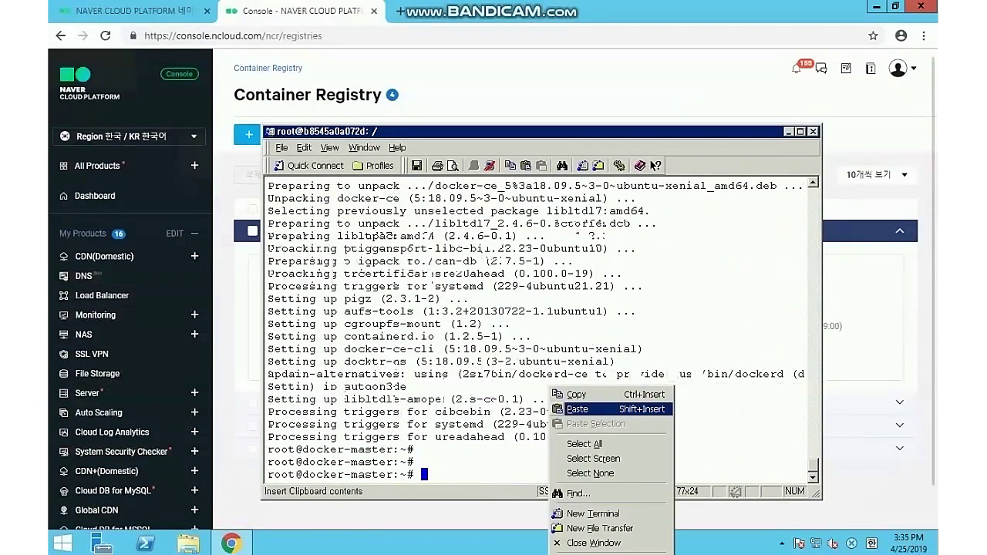
pyautogui.click(709, 407)
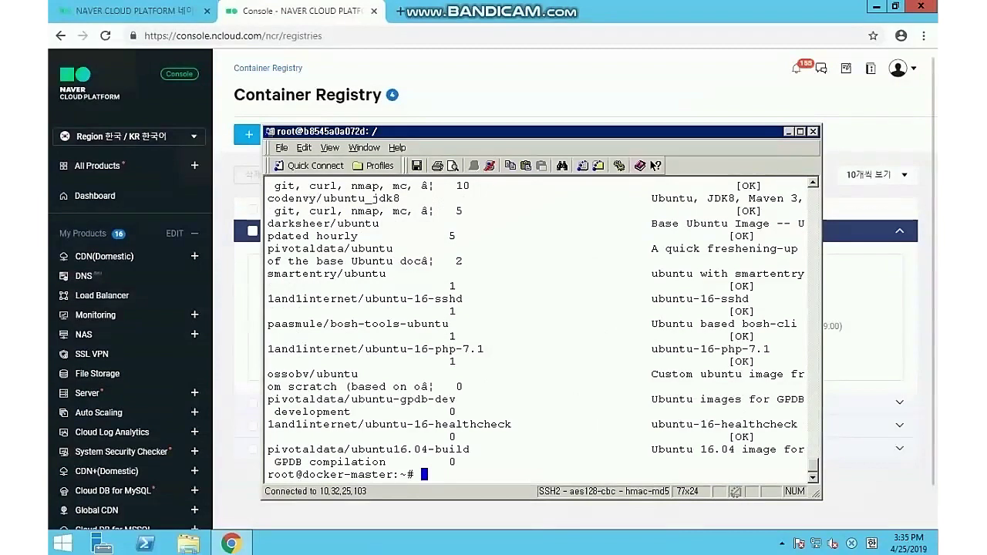
pyautogui.scroll(5, 543, 330)
pyautogui.scroll(6, 543, 331)
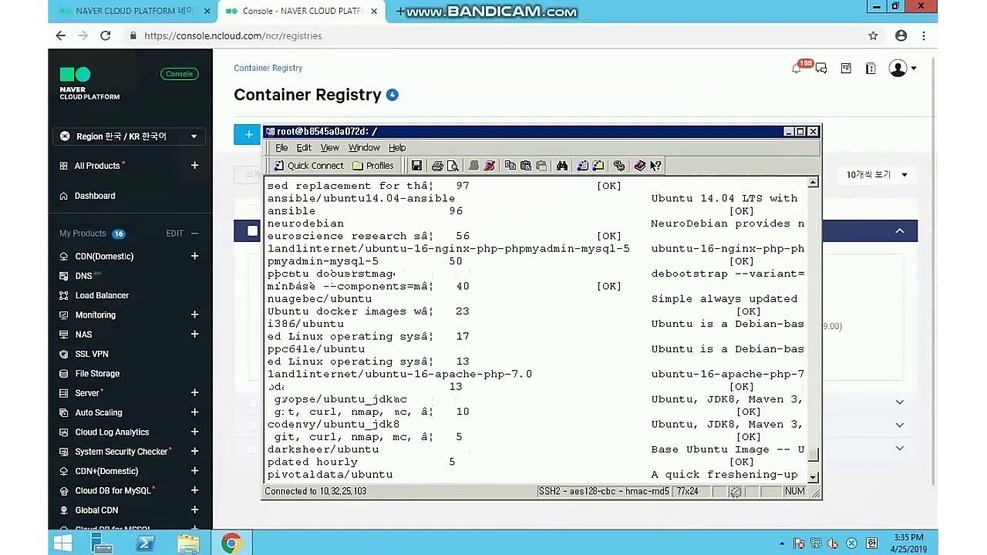
pyautogui.scroll(-7, 543, 330)
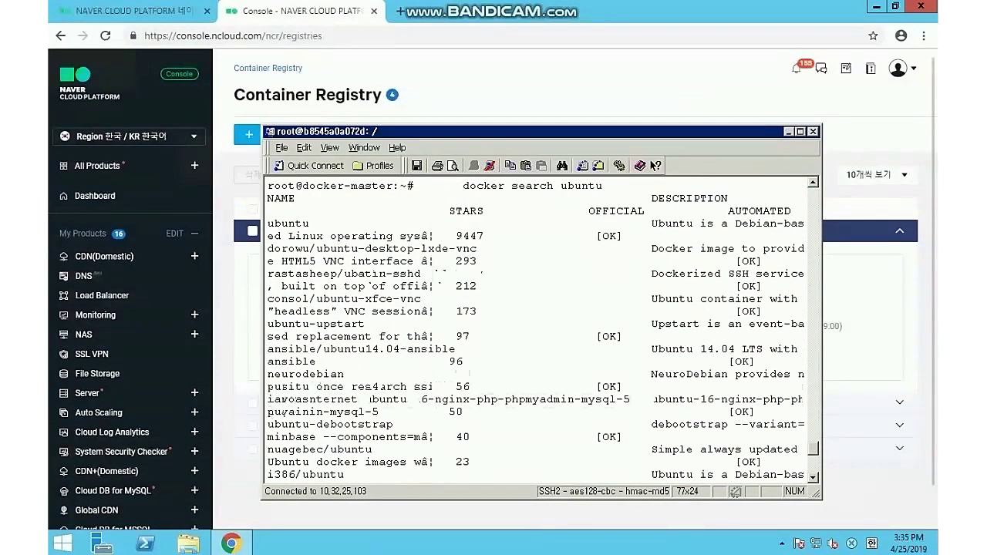
pyautogui.scroll(-3, 540, 331)
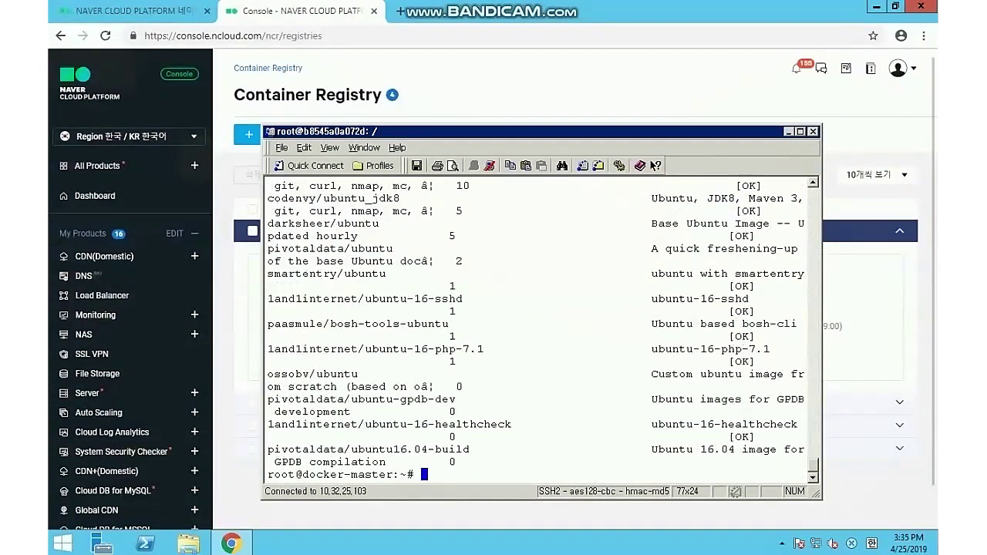
pyautogui.write('docker pull ubuntu')
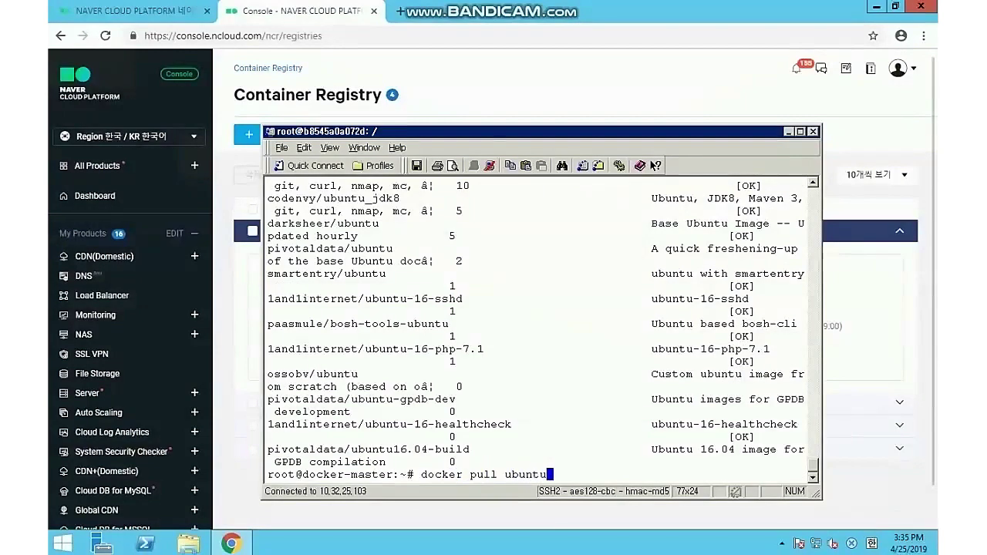
pyautogui.press('Return')
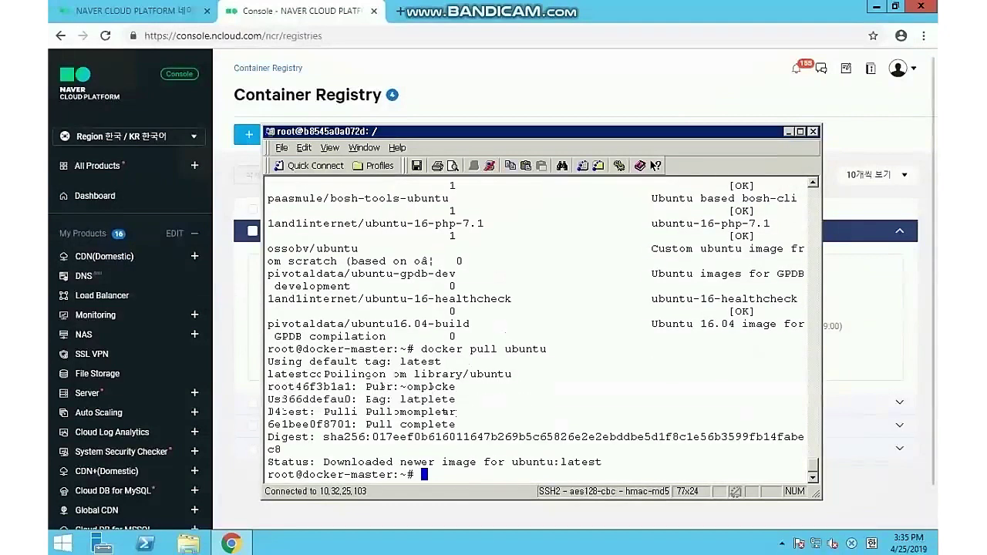
# List the local Docker images on docker-master with docker images
pyautogui.write('do')
pyautogui.write('cker')
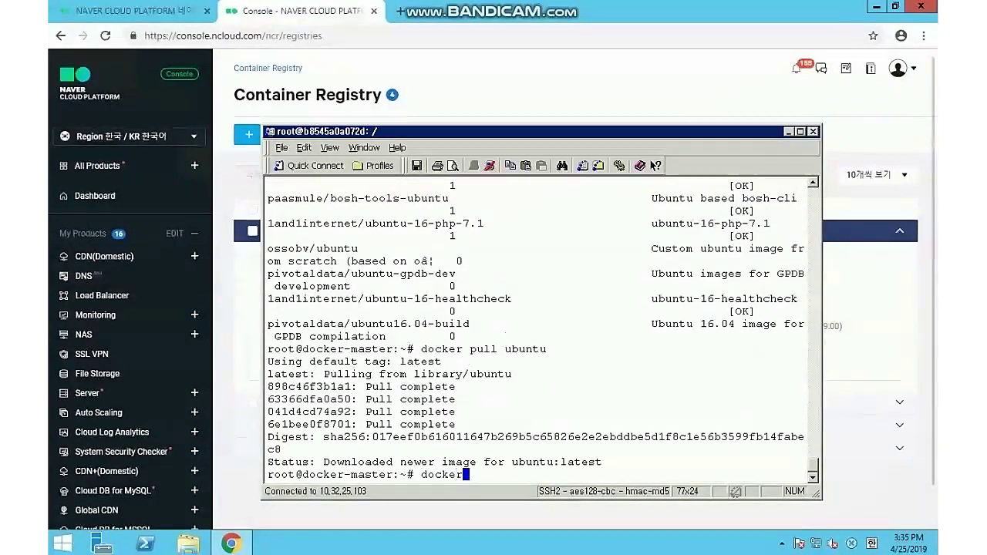
pyautogui.write(' images')
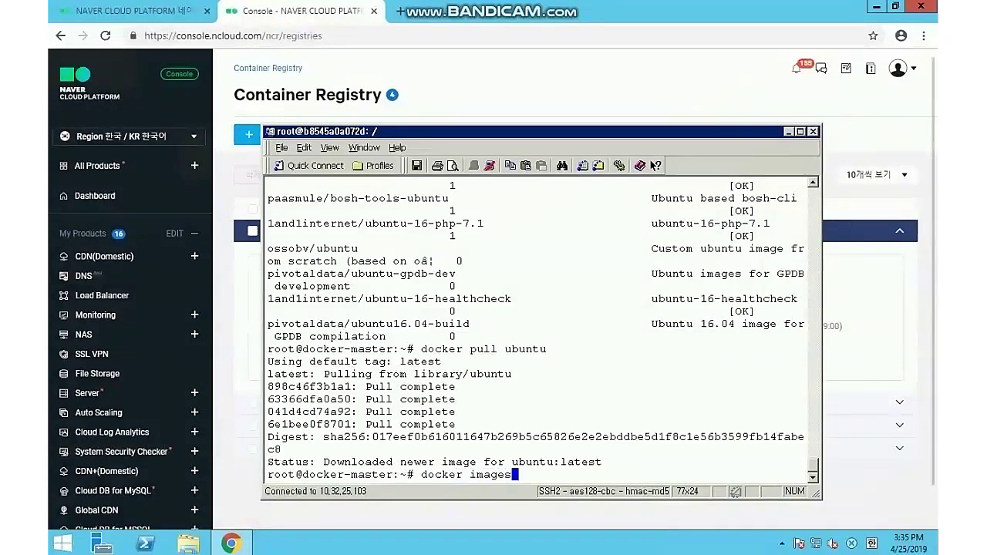
pyautogui.press('Return')
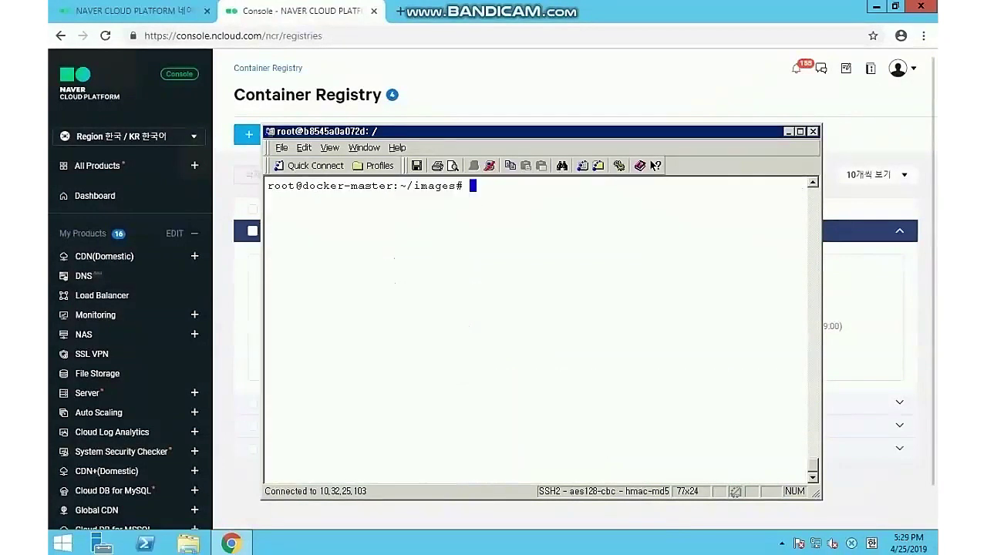
# Build a Docker image tagged web001 from the current ~/images directory with docker build -t web001
pyautogui.write('docker ')
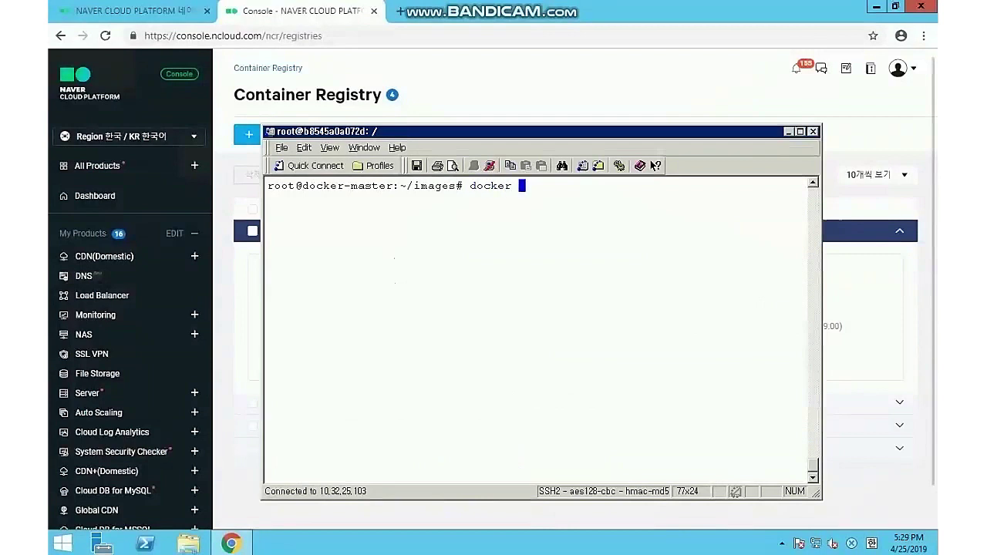
pyautogui.write('build -t web001 .')
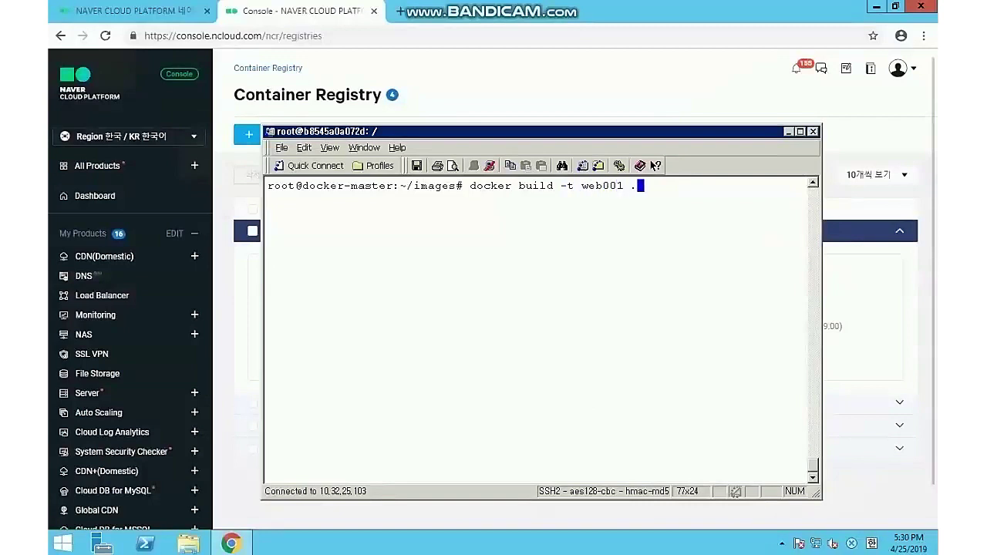
pyautogui.press('Return')
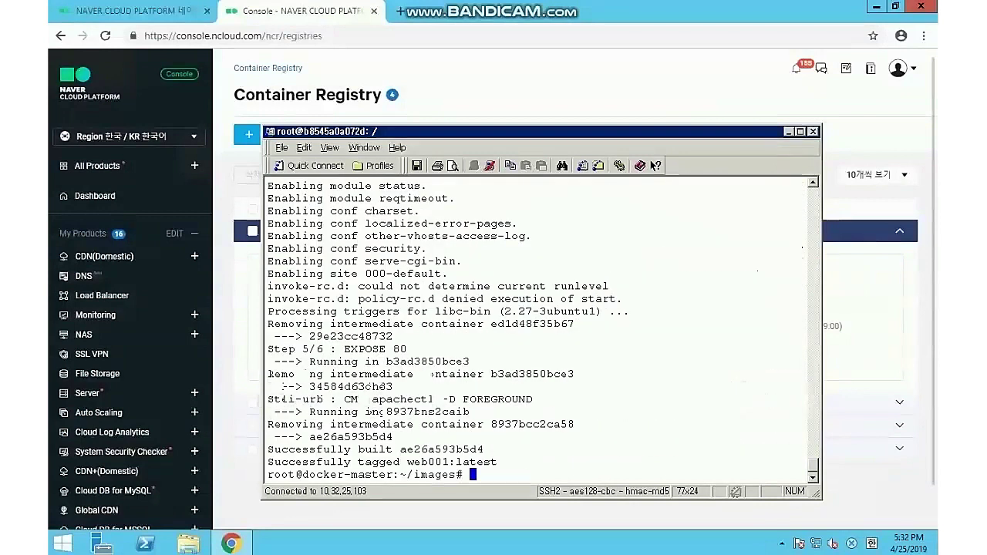
# Clear the terminal, run docker images again and examine the web001 entry in the image list
pyautogui.hotkey('ctrl', 'l')
pyautogui.write('docker images')
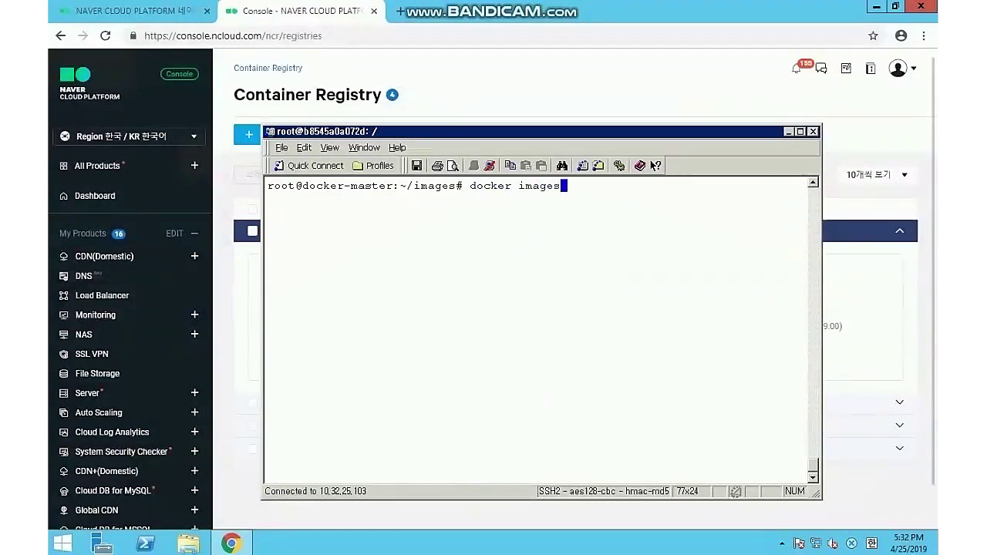
pyautogui.press('Return')
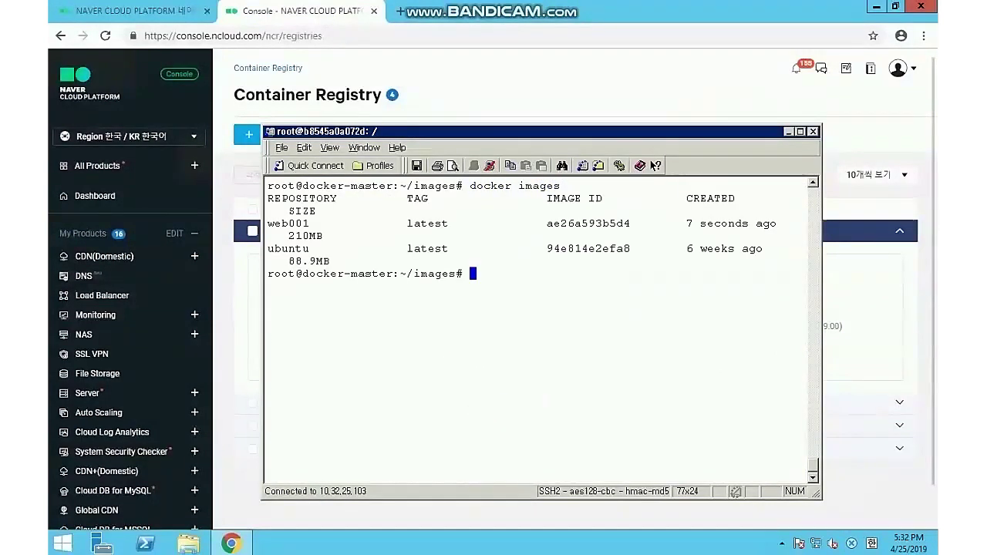
pyautogui.moveTo(268, 223); pyautogui.dragTo(332, 222)
pyautogui.click(332, 223)
# Log Docker in to kube-reg.kr.ncr.ntruss.com with docker login -u, supplying the account's access key and pasting the secret password
pyautogui.hotkey('ctrl', 'l')
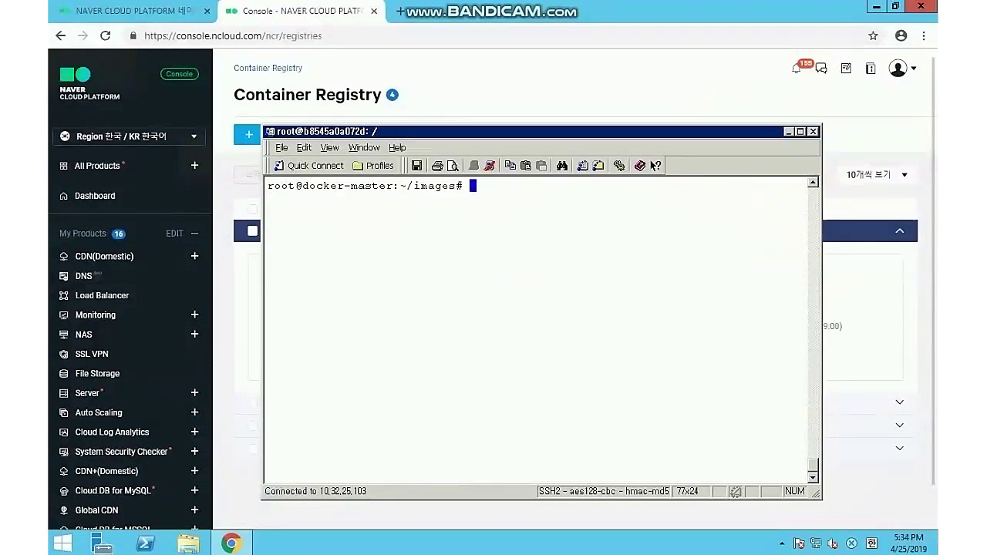
pyautogui.press('shift+Insert')
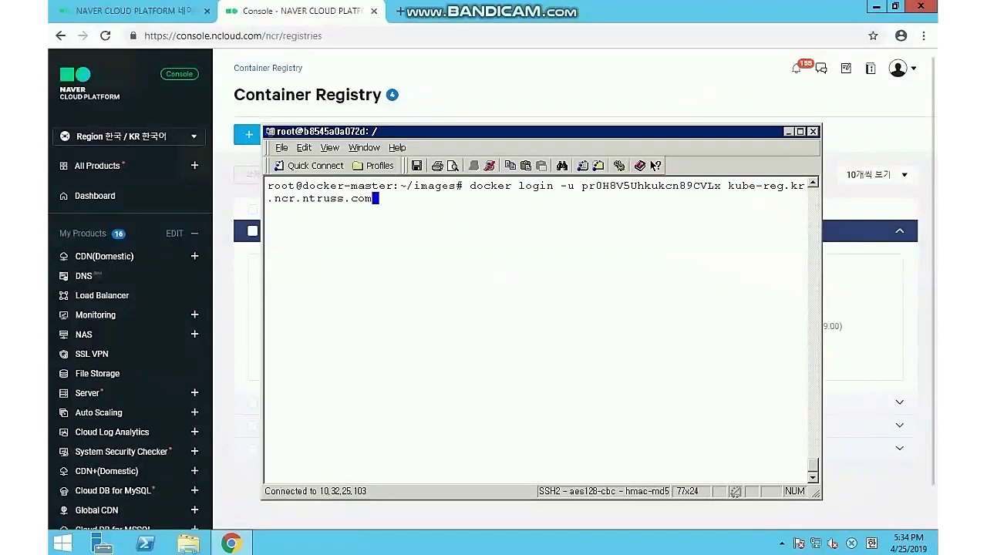
pyautogui.press('Return')
pyautogui.rightClick(390, 303)
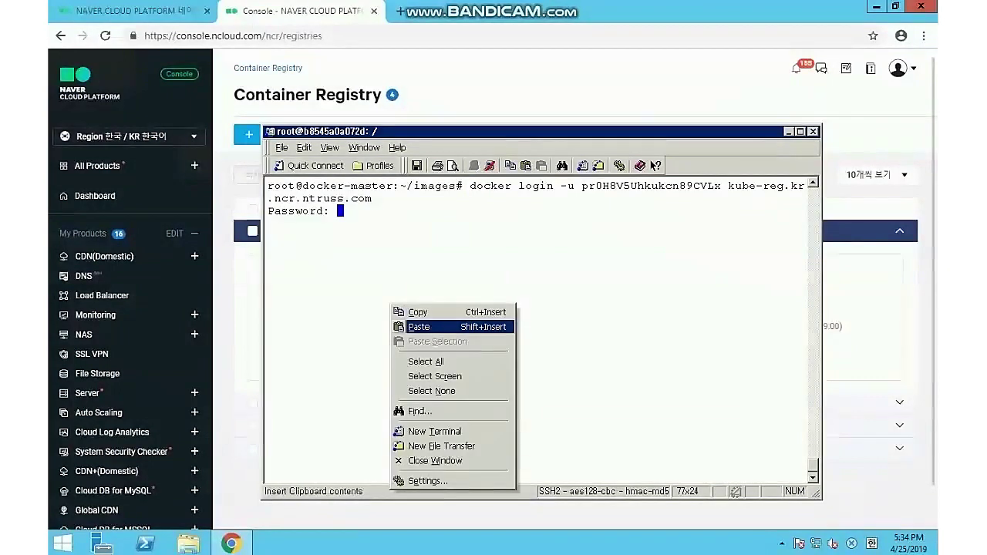
pyautogui.click(419, 323)
pyautogui.press('Return')
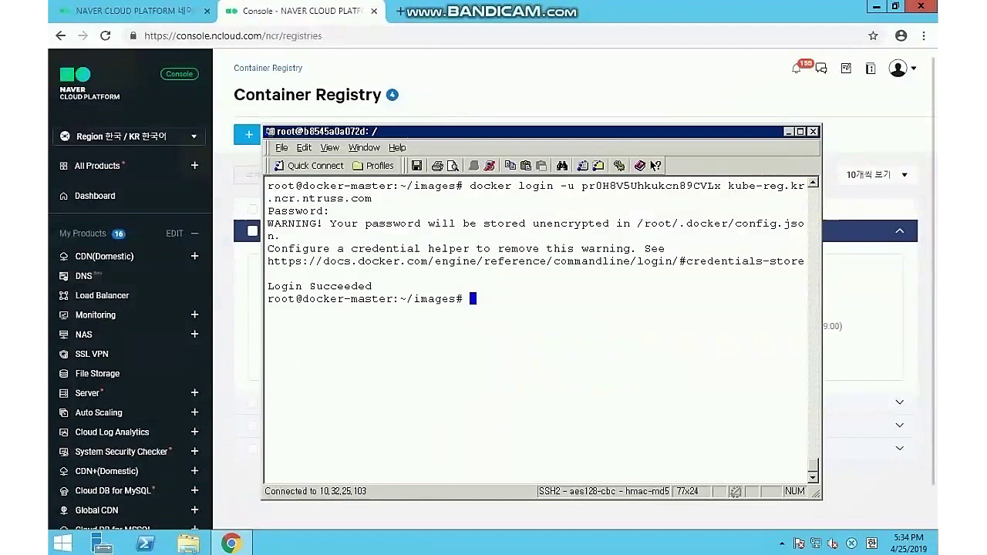
# On a cleared terminal, tag the image for the registry with docker tag web001 kube-reg.kr.ncr.ntruss.com/web001
pyautogui.hotkey('ctrl', 'l')
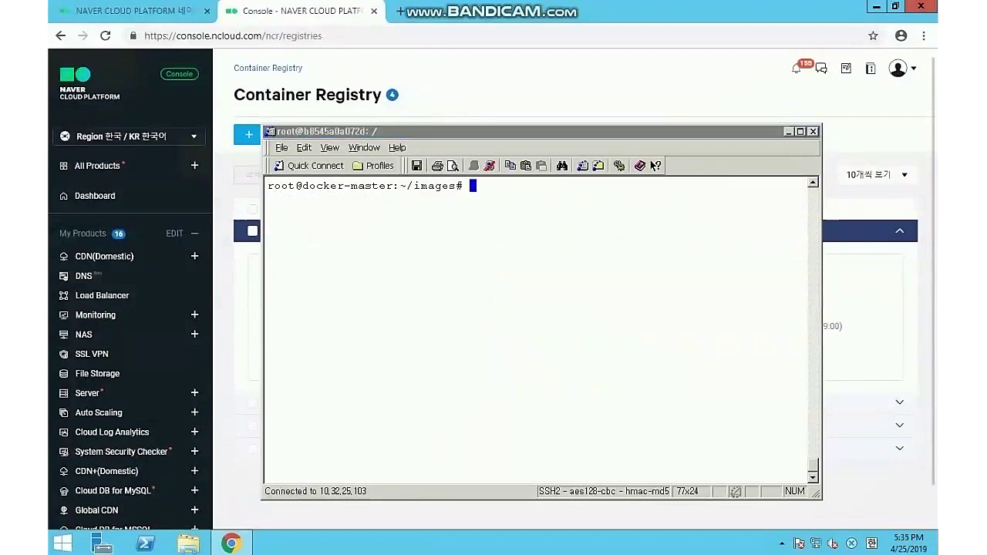
pyautogui.rightClick(457, 297)
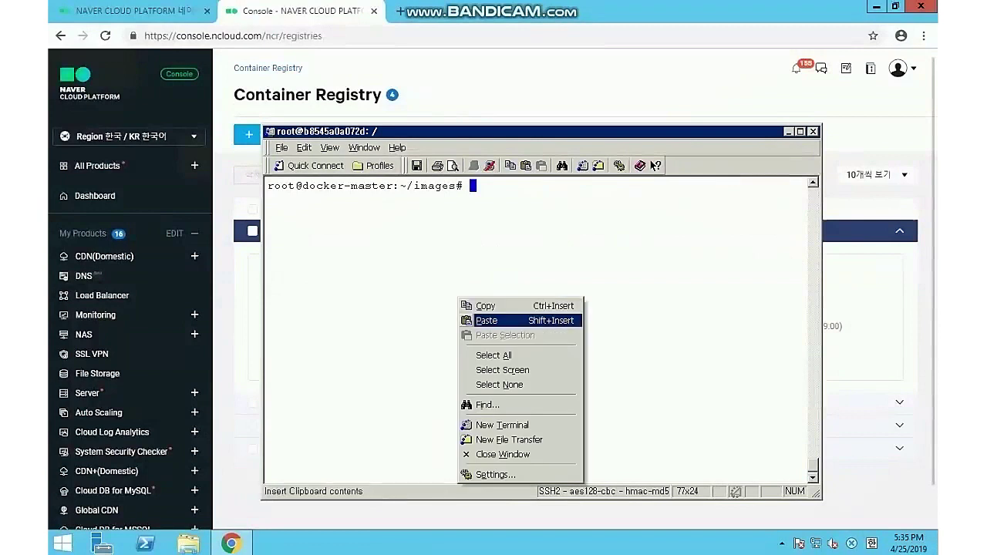
pyautogui.click(486, 320)
pyautogui.press('Return')
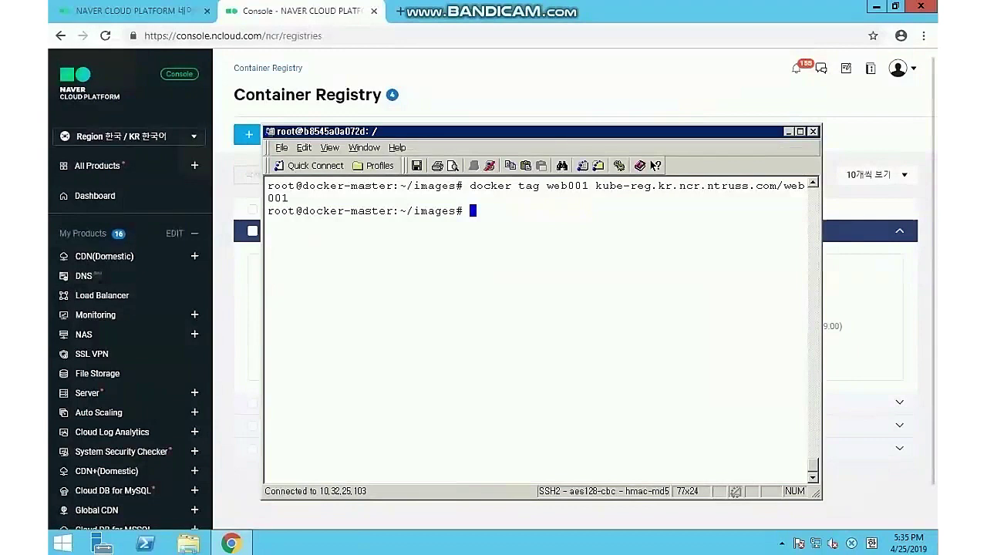
# Upload the tagged image to the registry with docker push kube-reg.kr.ncr.ntruss.com/web001
pyautogui.write('docker ')
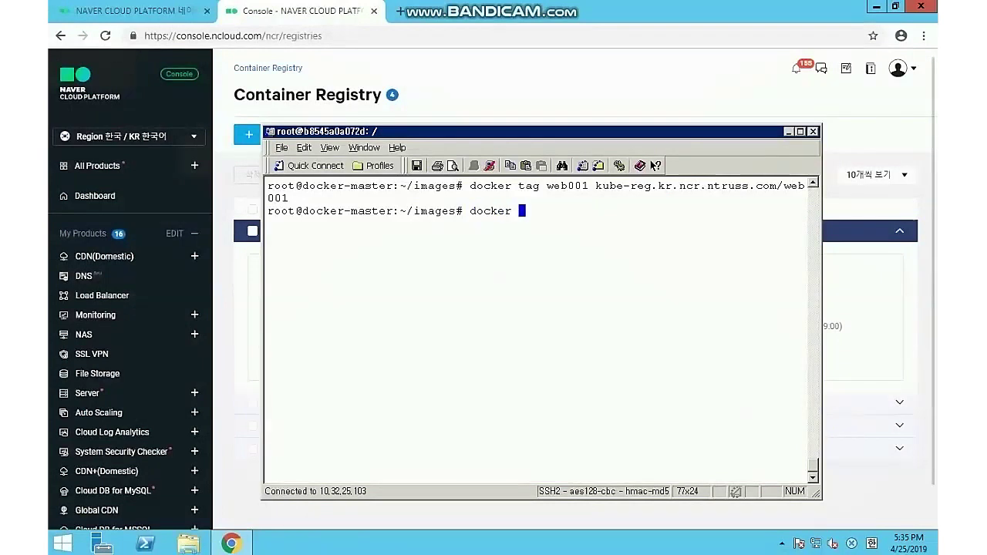
pyautogui.write('push kube-reg.kr.ncr.ntruss.com/web001')
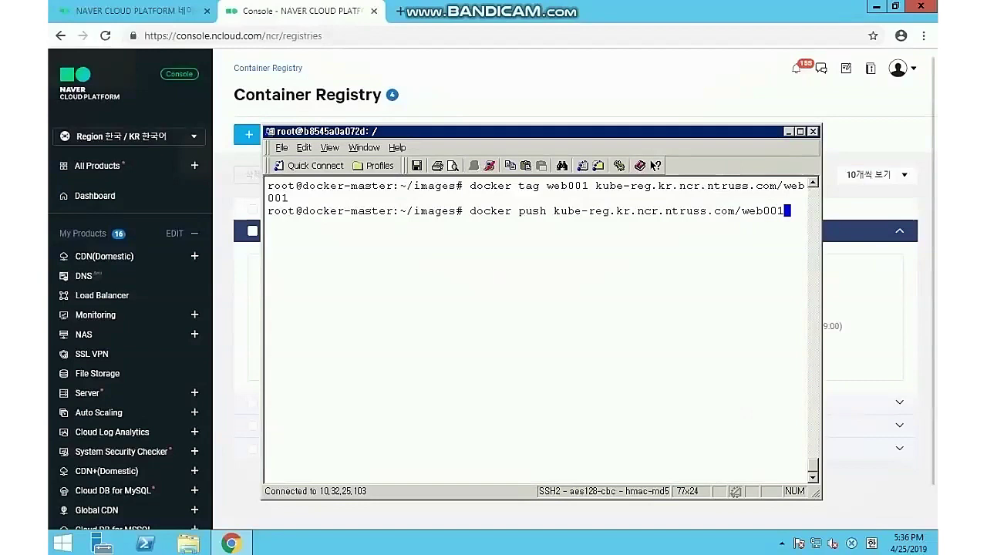
pyautogui.press('Return')
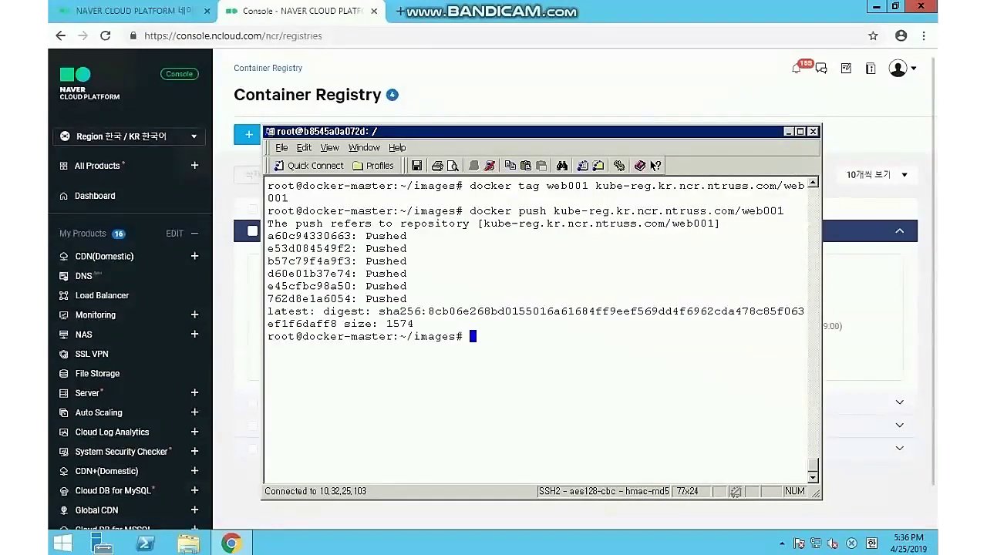
# Switch to the NAVER Cloud console in Chrome, reload Container Registry and examine the web001 image details in the kube-reg image list
pyautogui.hotkey('alt', 'Tab')
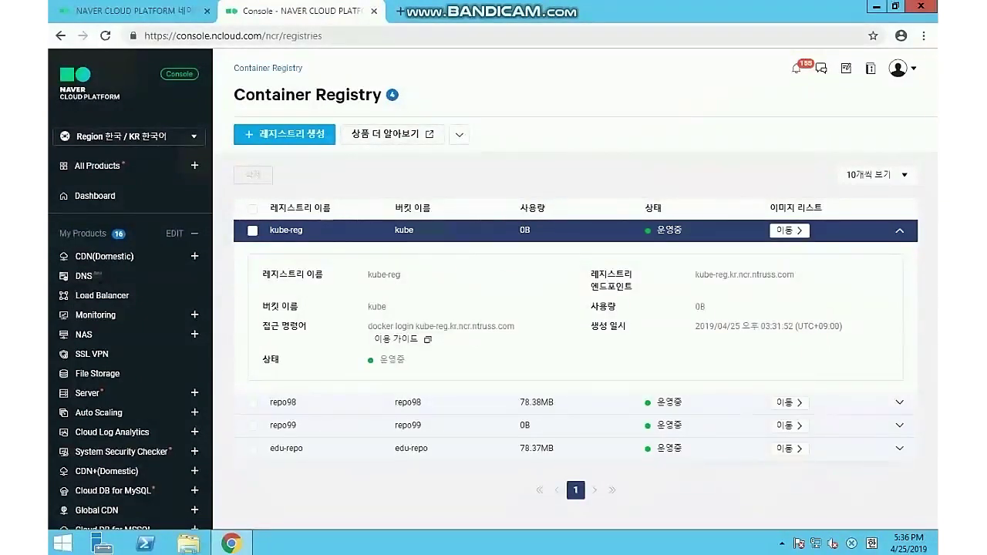
pyautogui.hotkey('ctrl', 'l')
pyautogui.press('Return')
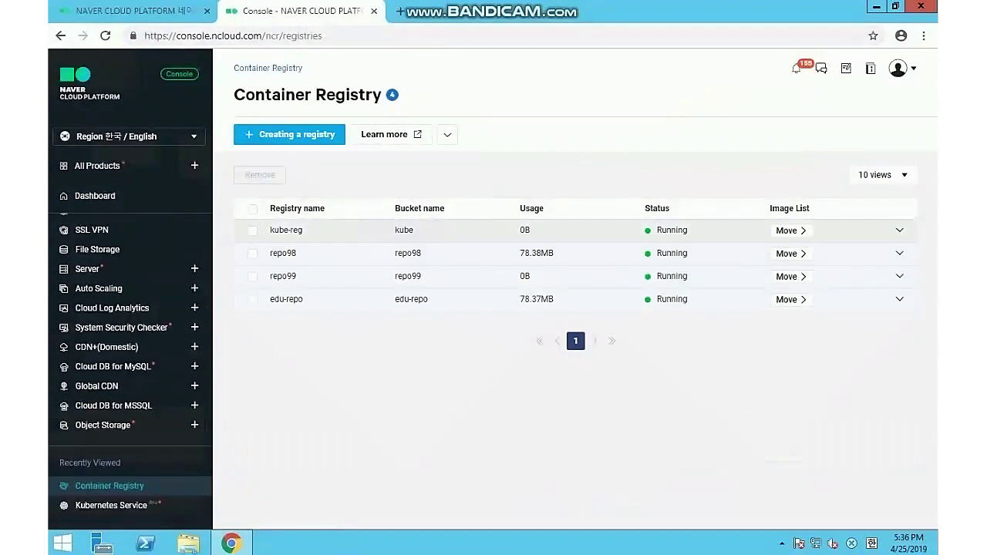
pyautogui.click(286, 230)
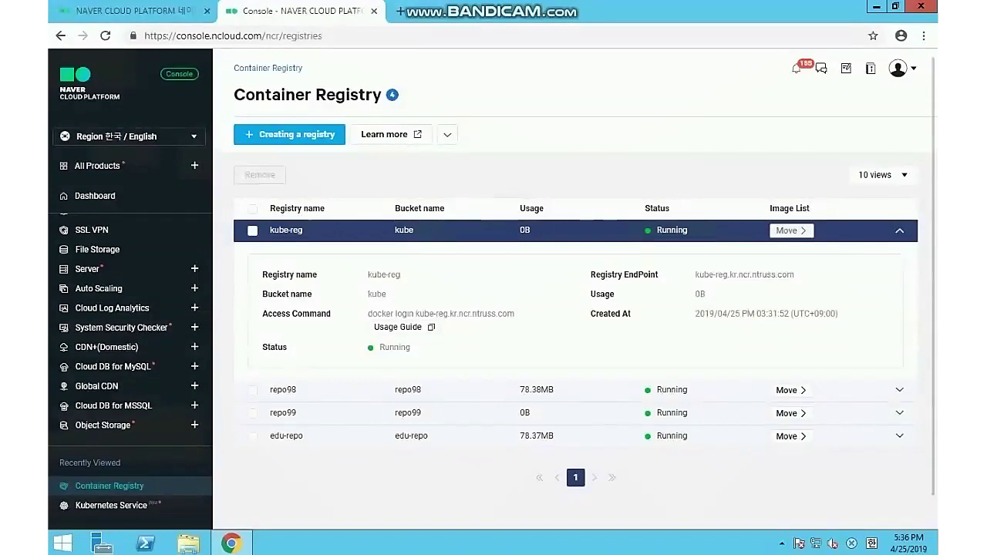
pyautogui.click(791, 231)
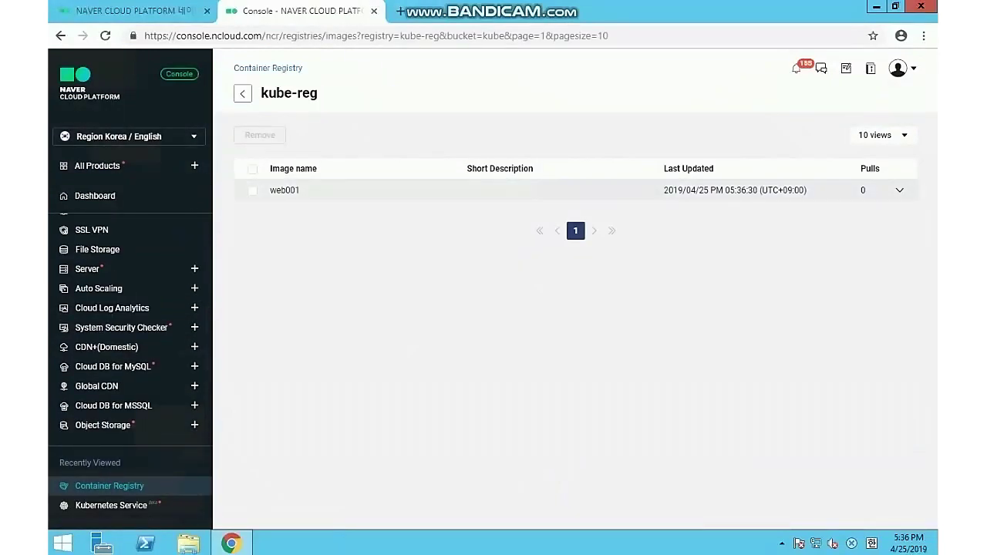
pyautogui.click(575, 189)
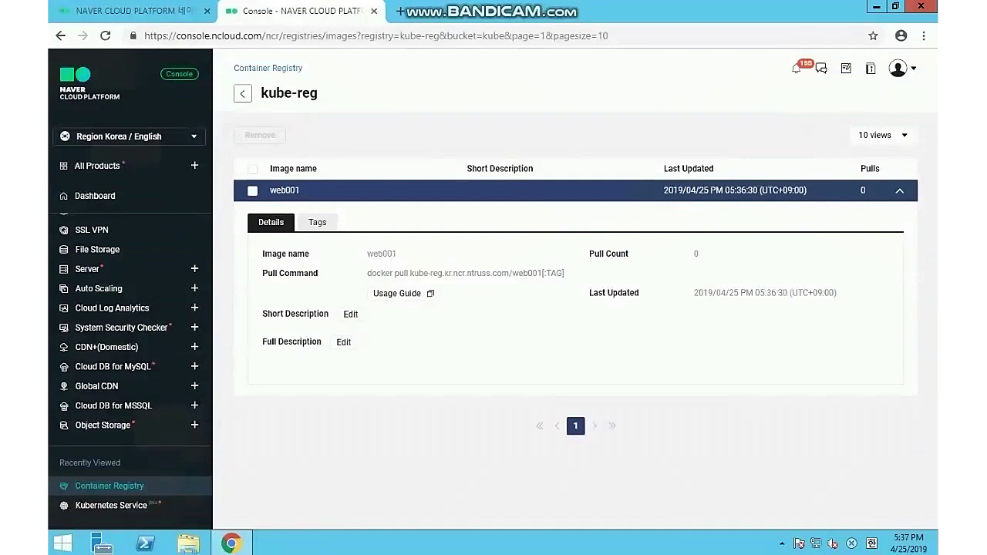
# Change the console language to Korean (KR 한국어) and show the web001 image details again
pyautogui.click(129, 136)
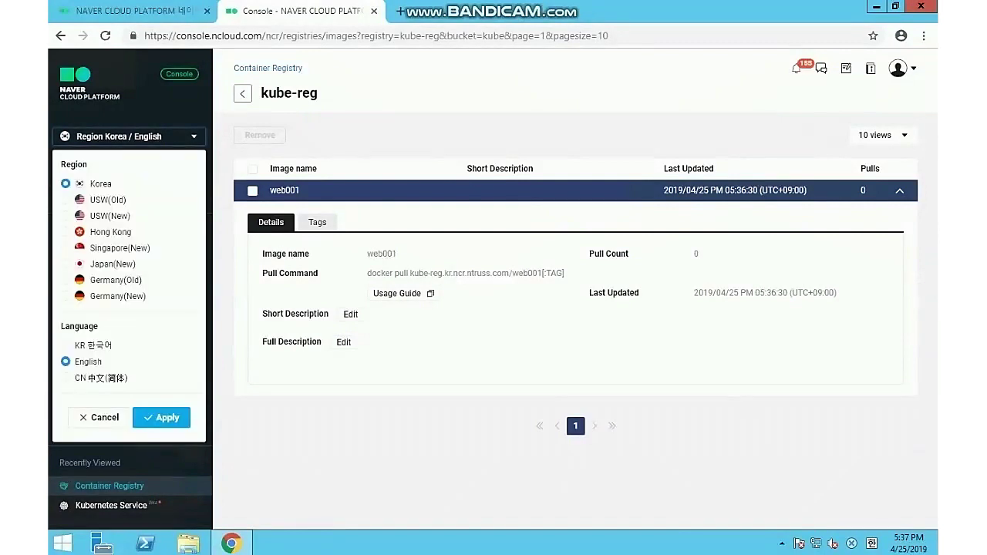
pyautogui.click(65, 344)
pyautogui.click(161, 417)
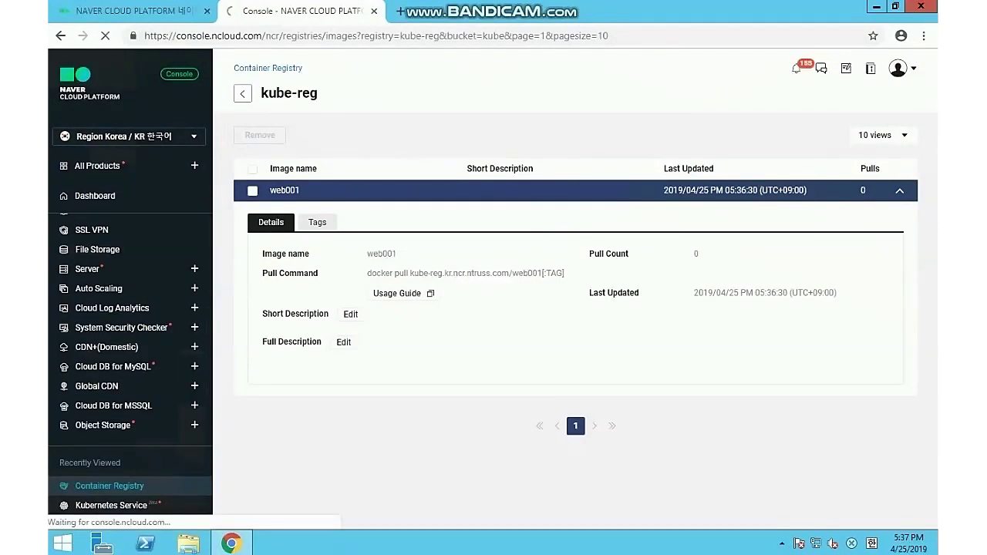
pyautogui.click(284, 190)
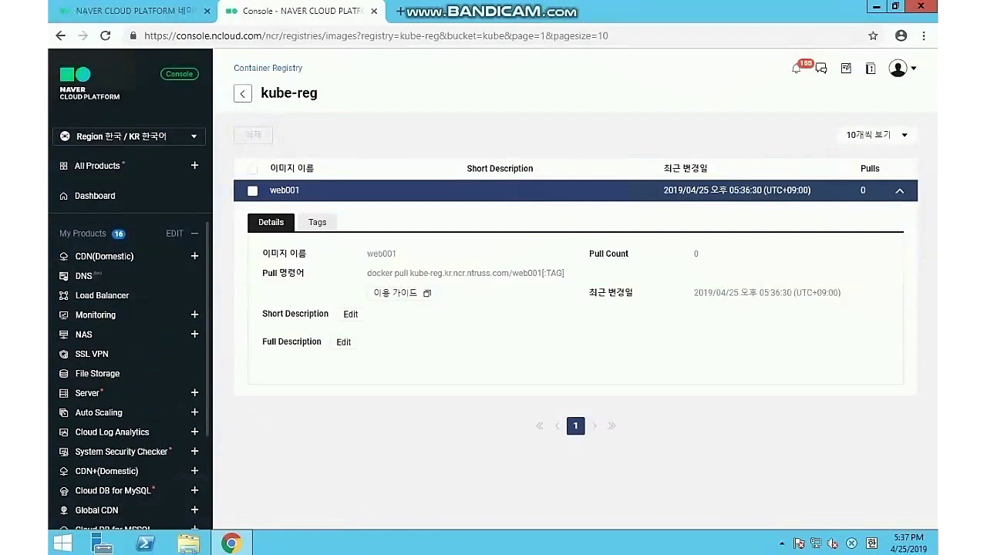
# In Kubernetes Service, start a new cluster named naver with 3 nodes and proceed to the login key settings
pyautogui.click(97, 165)
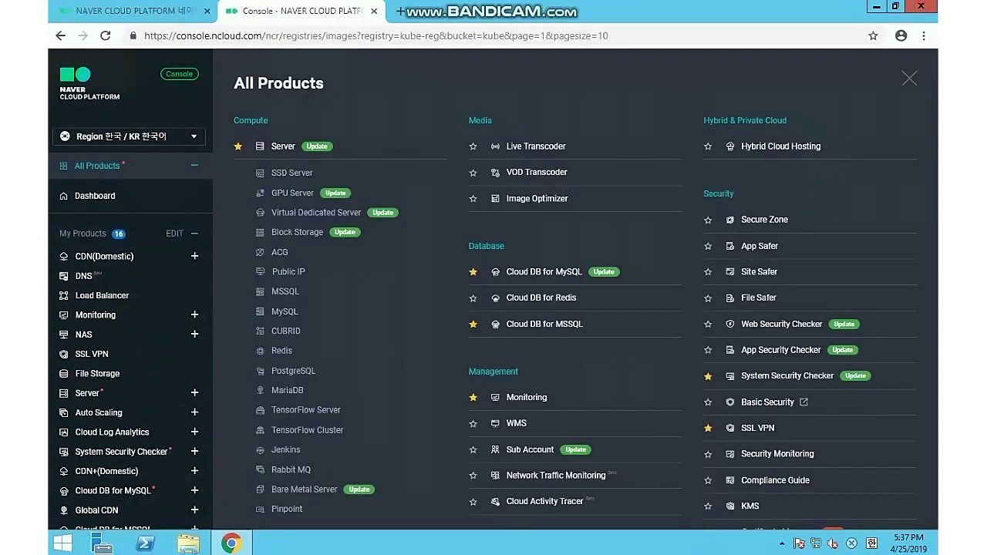
pyautogui.scroll(-5, 584, 289)
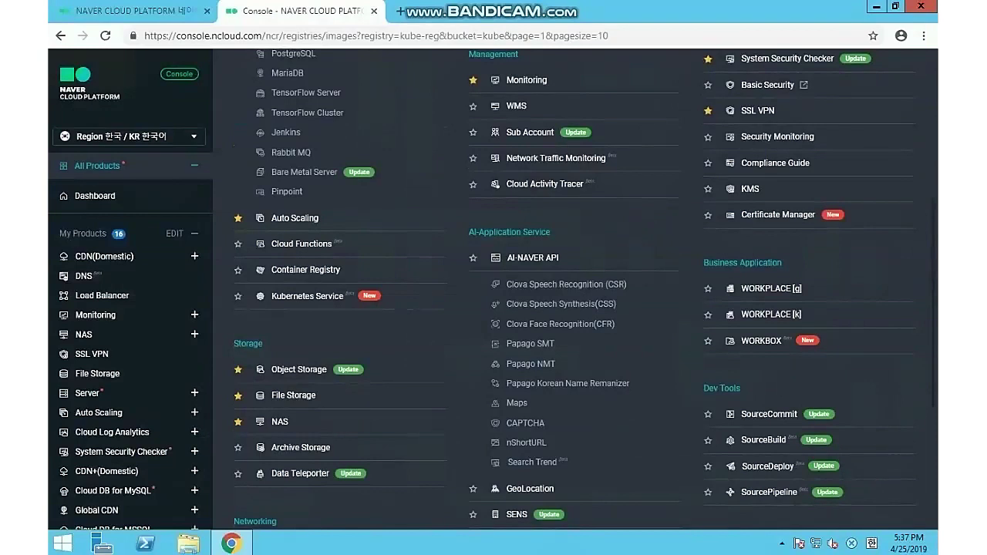
pyautogui.click(307, 296)
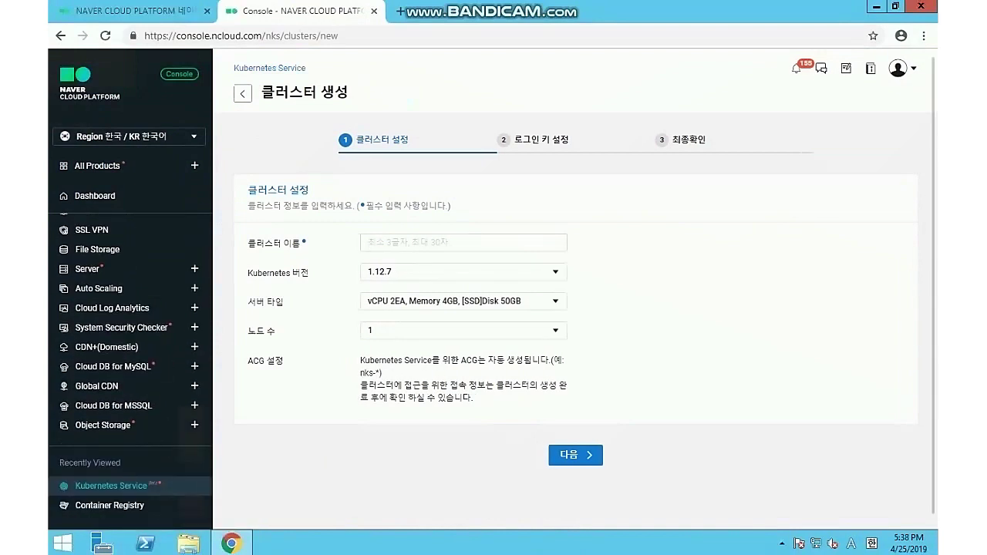
pyautogui.write('n')
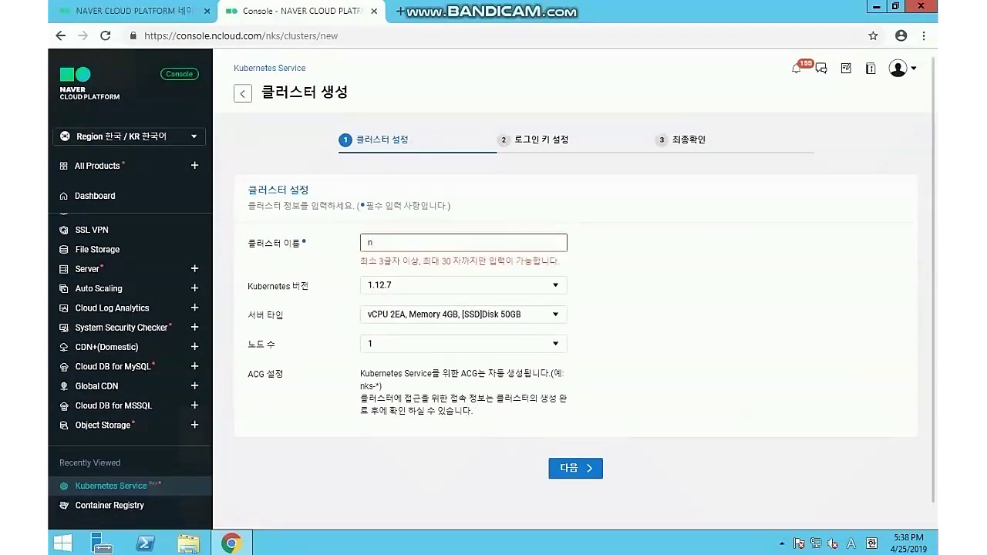
pyautogui.write('aver')
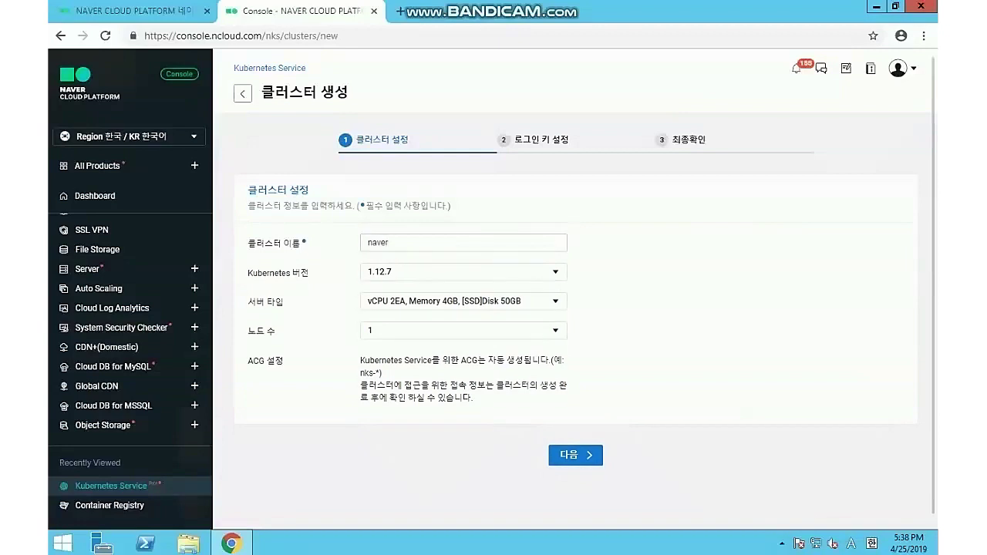
pyautogui.click(462, 330)
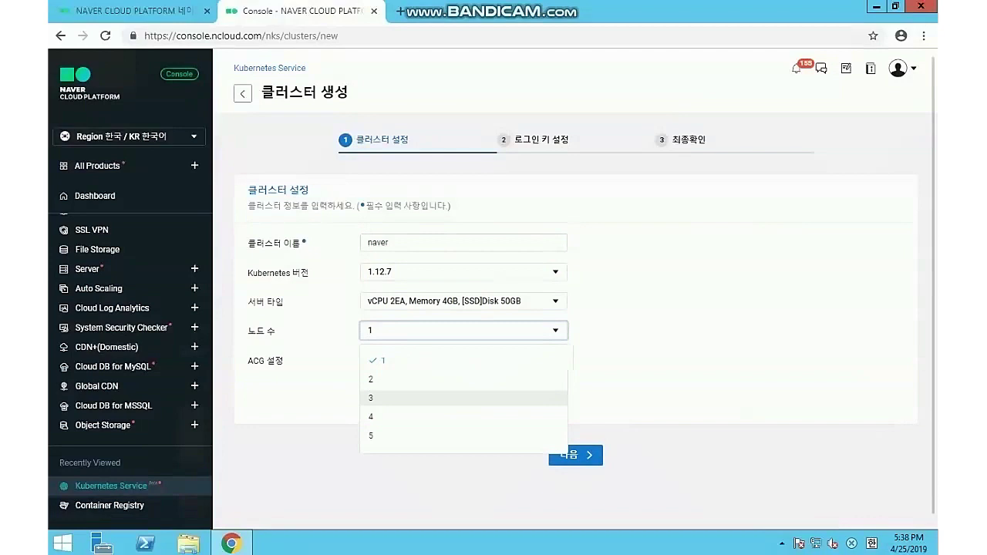
pyautogui.click(462, 398)
pyautogui.click(575, 455)
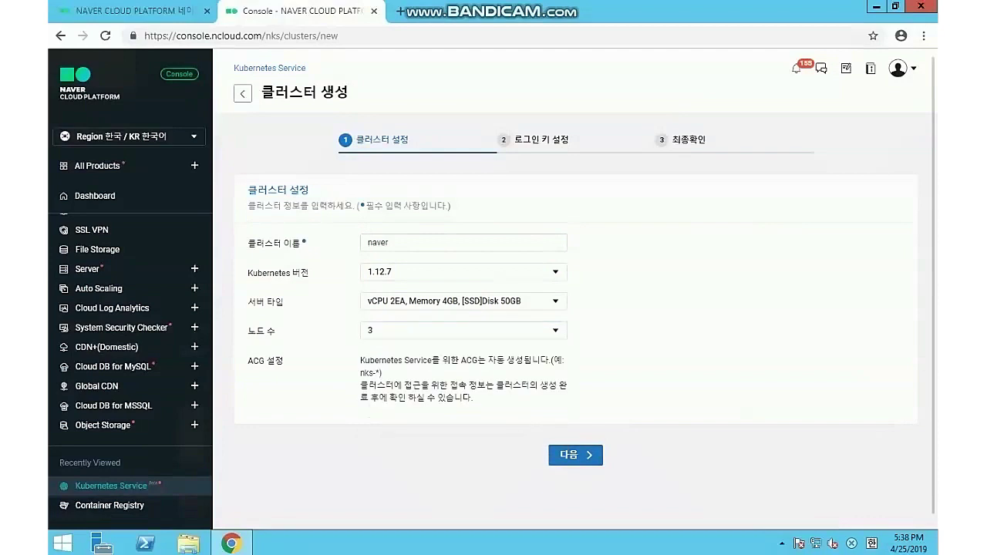
# Choose the existing login key webtune for the new cluster
pyautogui.click(406, 263)
pyautogui.scroll(-2, 401, 343)
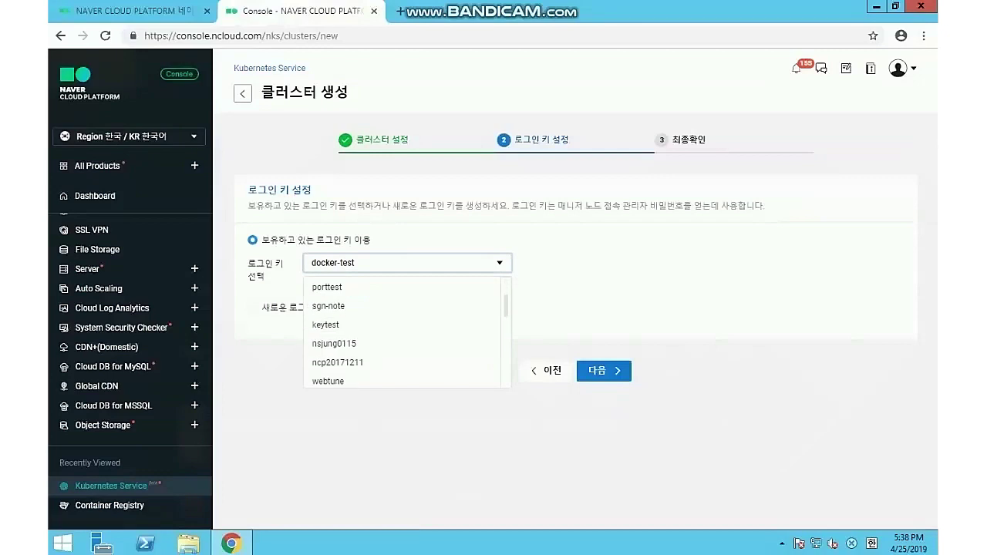
pyautogui.click(328, 381)
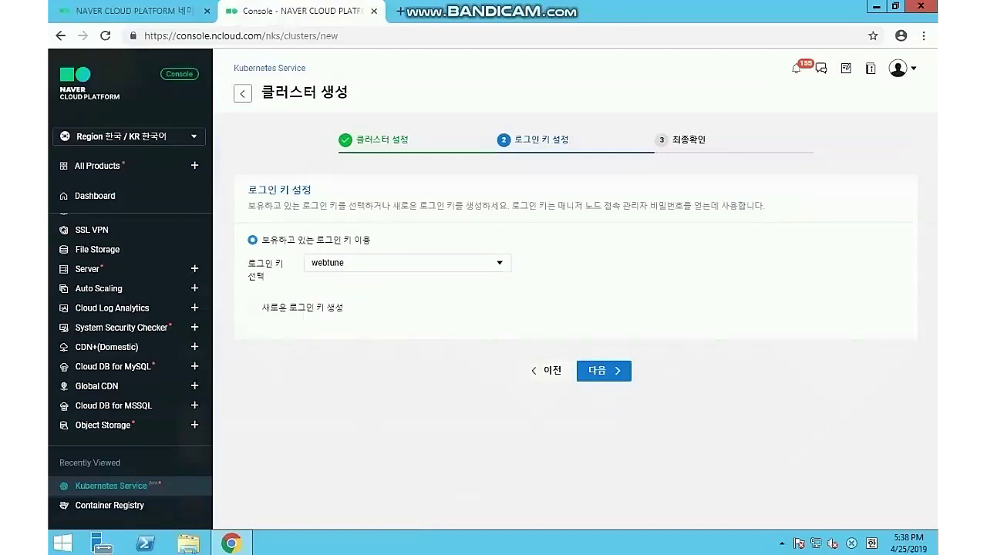
# Confirm the webtune login key and create the naver cluster with the reviewed settings
pyautogui.click(604, 371)
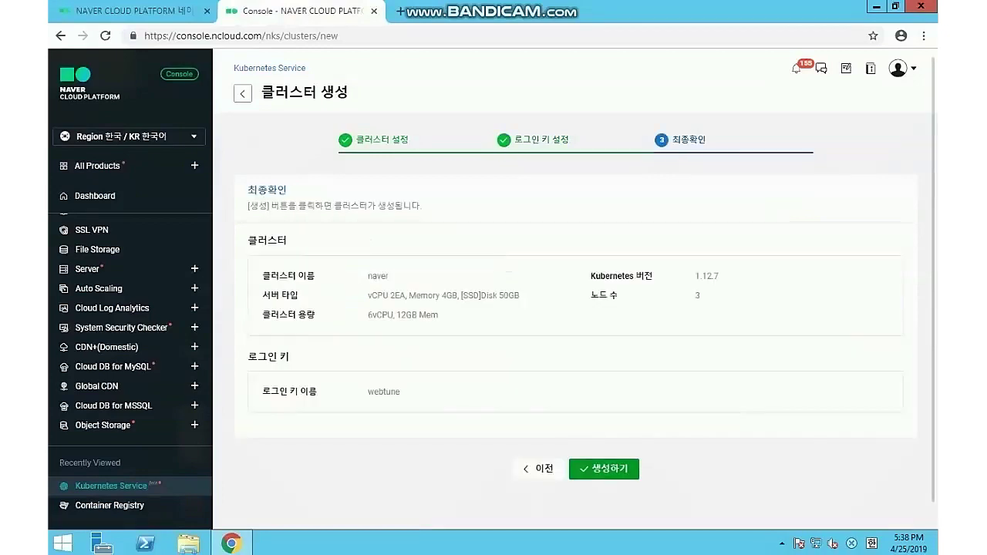
pyautogui.click(604, 469)
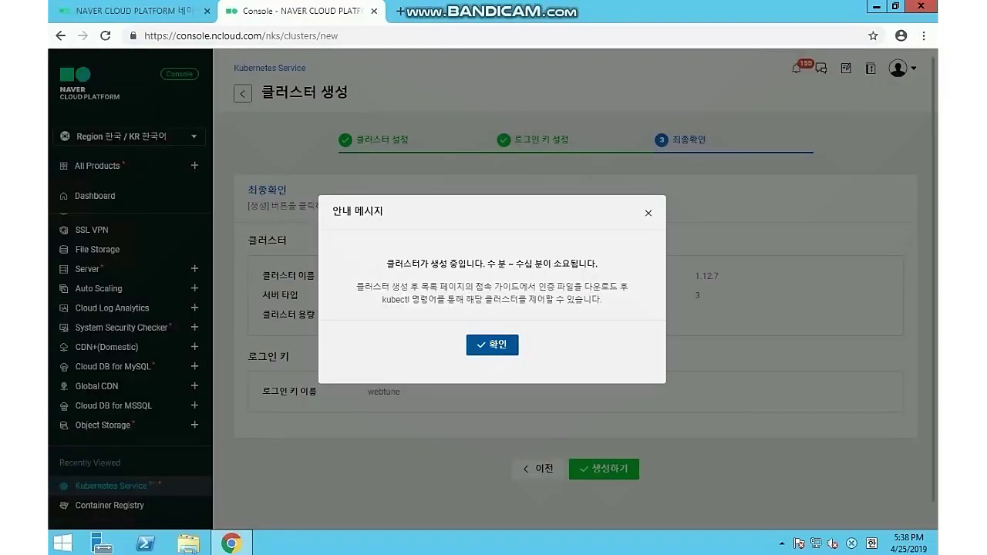
pyautogui.click(491, 346)
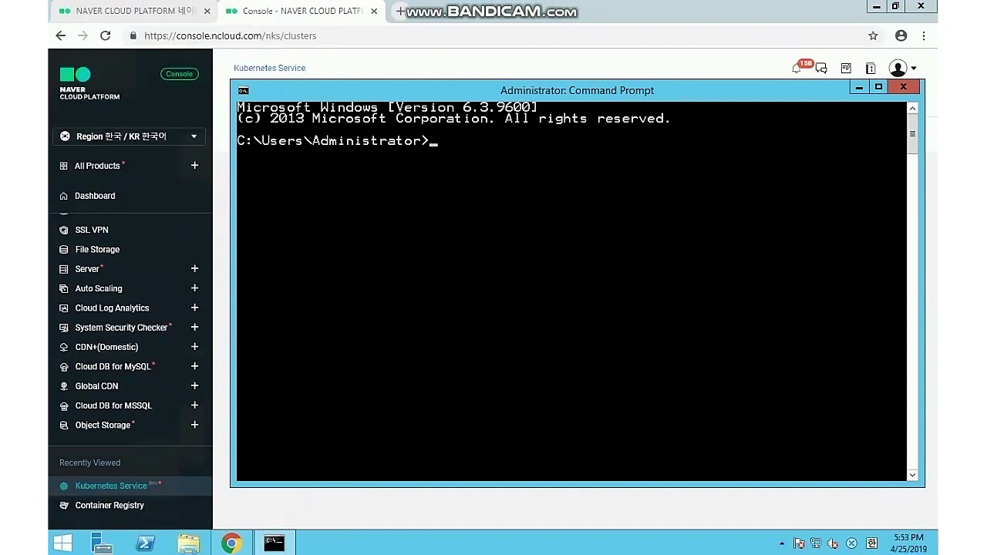
# Install Chocolatey from an administrator Command Prompt using the copied install command, and clear the console with cls
pyautogui.rightClick(463, 223)
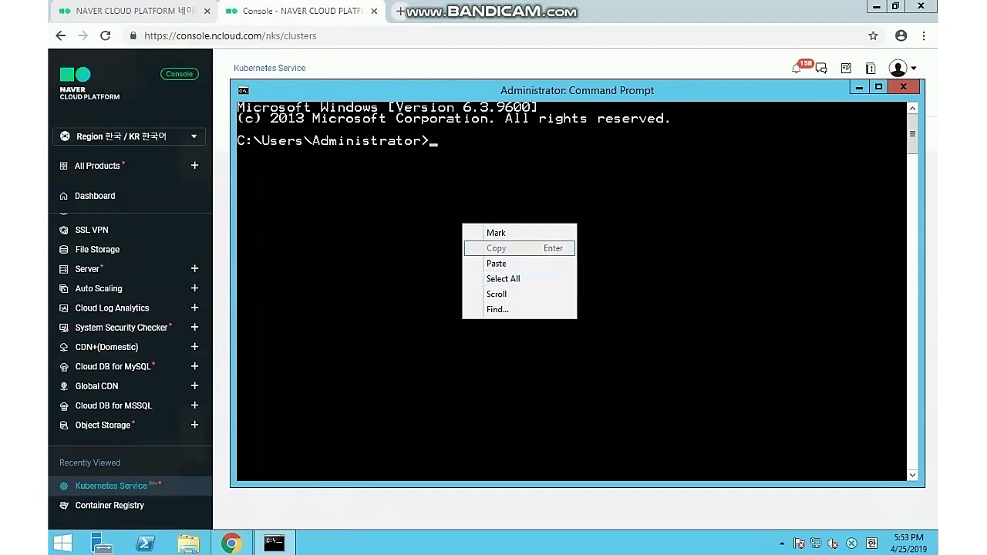
pyautogui.click(496, 263)
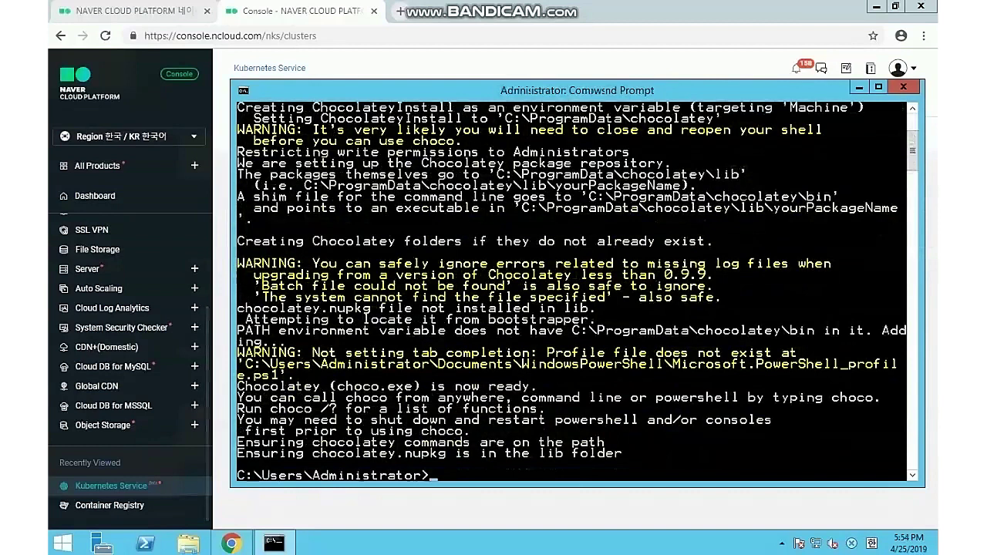
pyautogui.rightClick(602, 423)
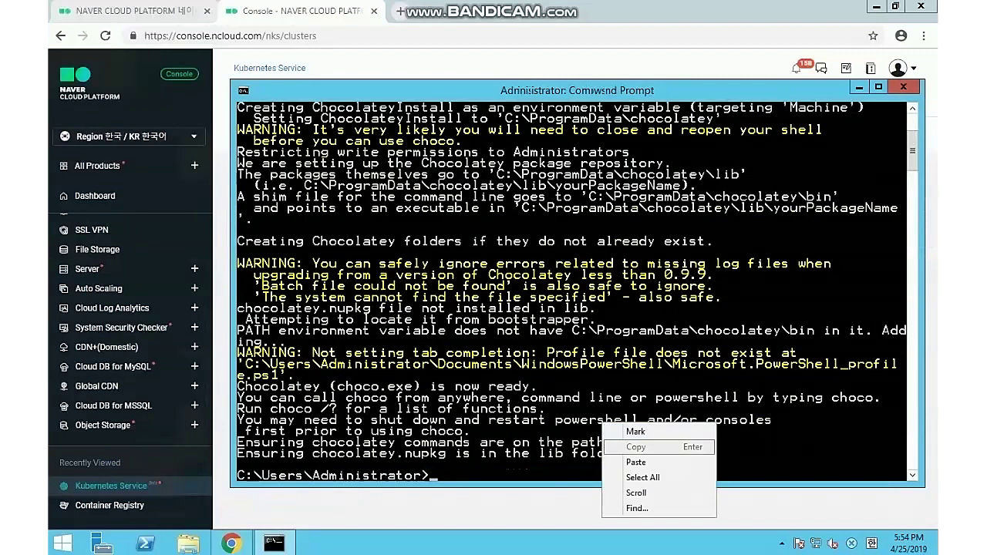
pyautogui.press('Escape')
pyautogui.write('cls')
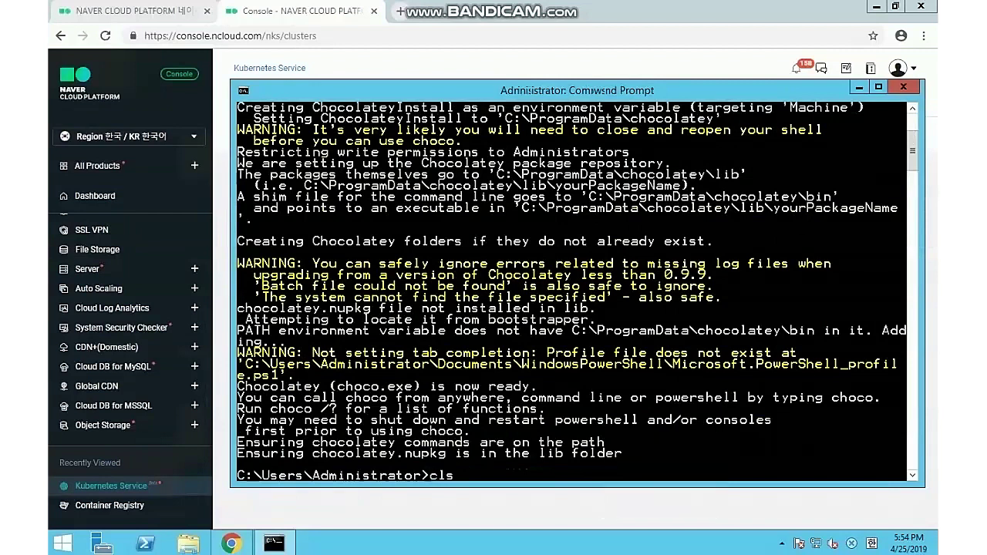
pyautogui.press('Return')
# Run choco install kubernetes-cli, accept its install script with y, and clear the console
pyautogui.rightClick(519, 283)
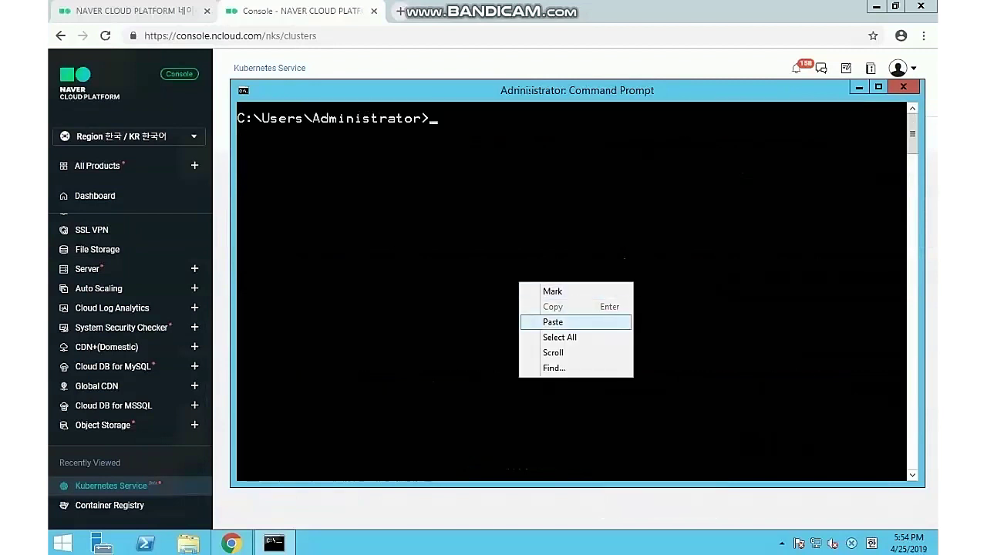
pyautogui.click(553, 321)
pyautogui.press('Return')
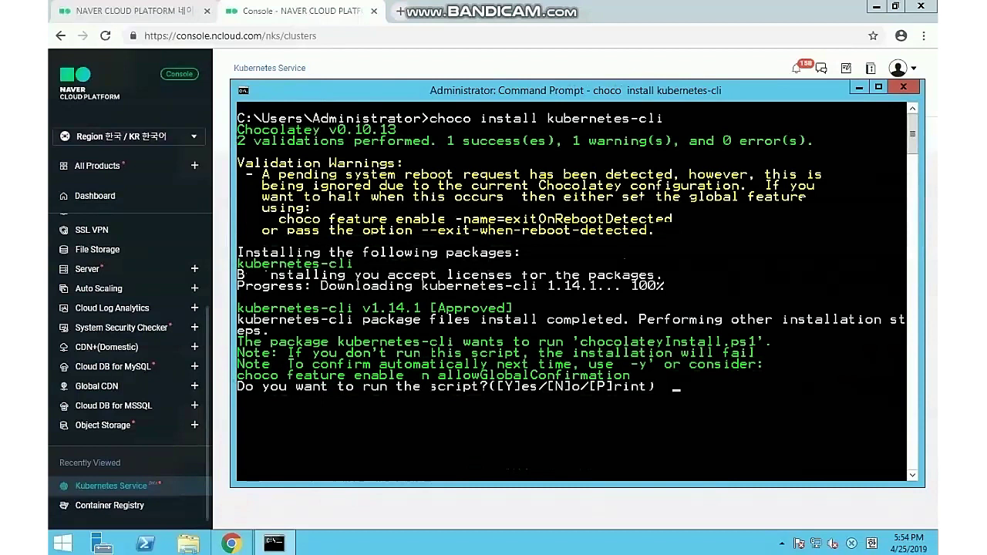
pyautogui.write('y')
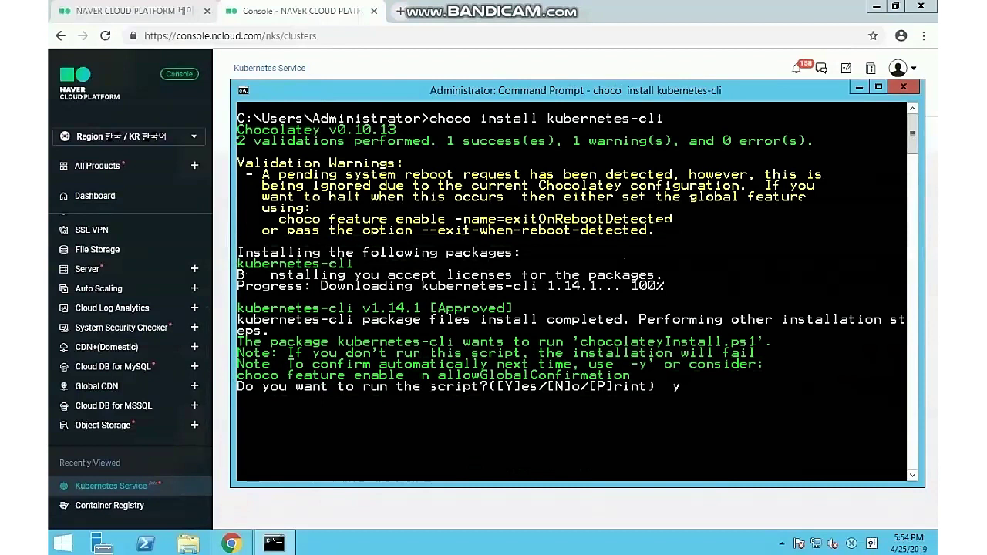
pyautogui.press('Return')
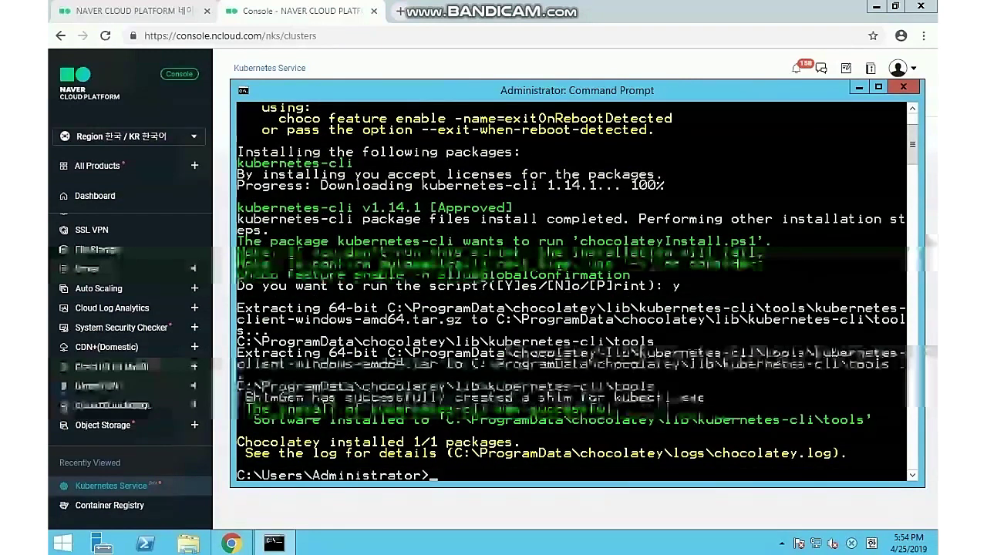
pyautogui.press('Return')
pyautogui.write('cls')
pyautogui.press('Return')
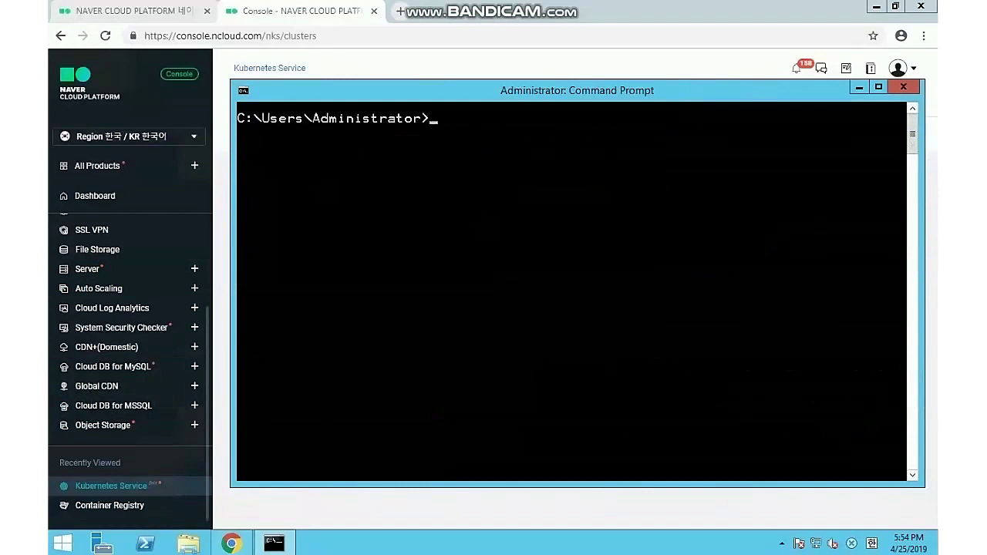
# Return to the Kubernetes Service cluster list in Chrome and download the naver cluster's configuration file
pyautogui.press('super+Down')
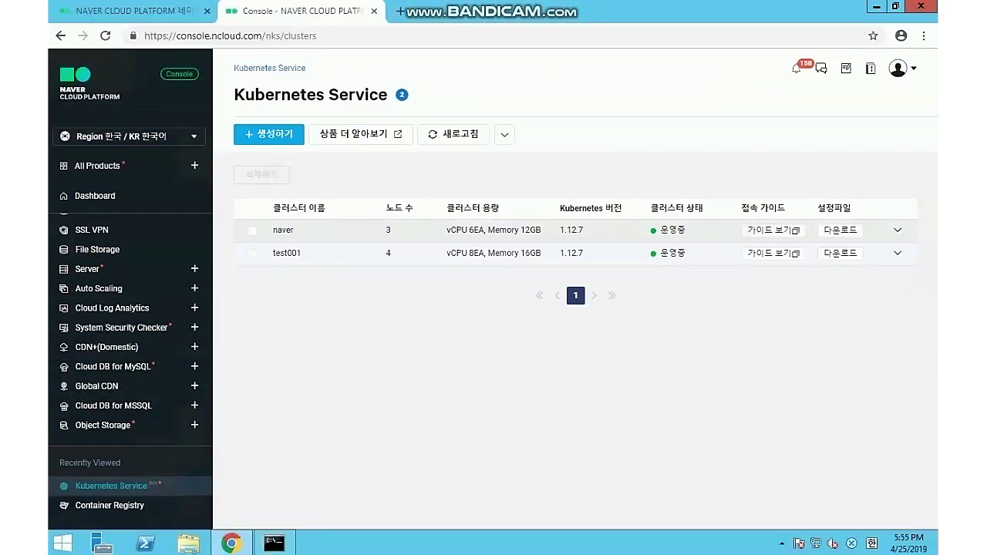
pyautogui.click(493, 230)
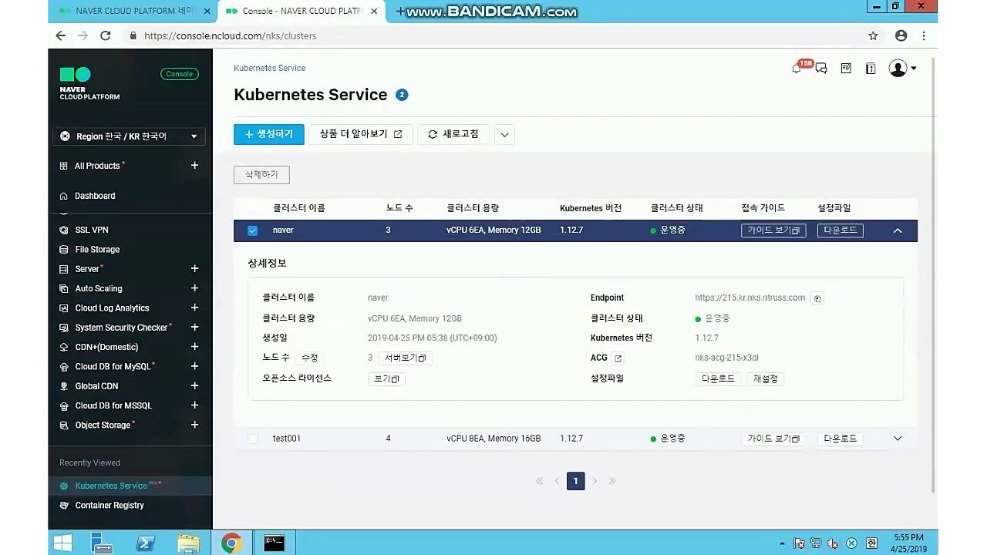
pyautogui.click(840, 230)
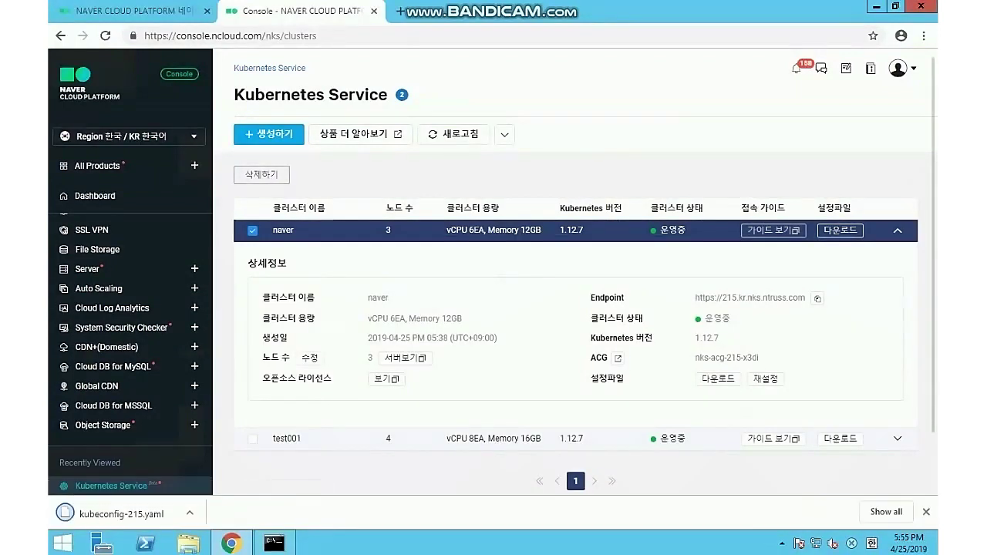
# In File Explorer, copy kubeconfig-215.yaml from Downloads to the root of Local Disk (C:)
pyautogui.click(188, 543)
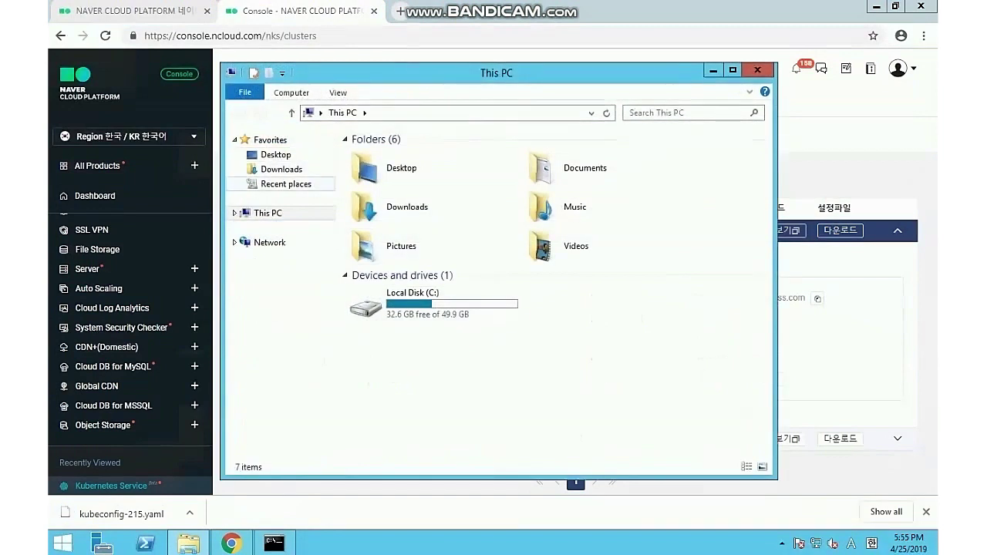
pyautogui.click(281, 169)
pyautogui.click(402, 170)
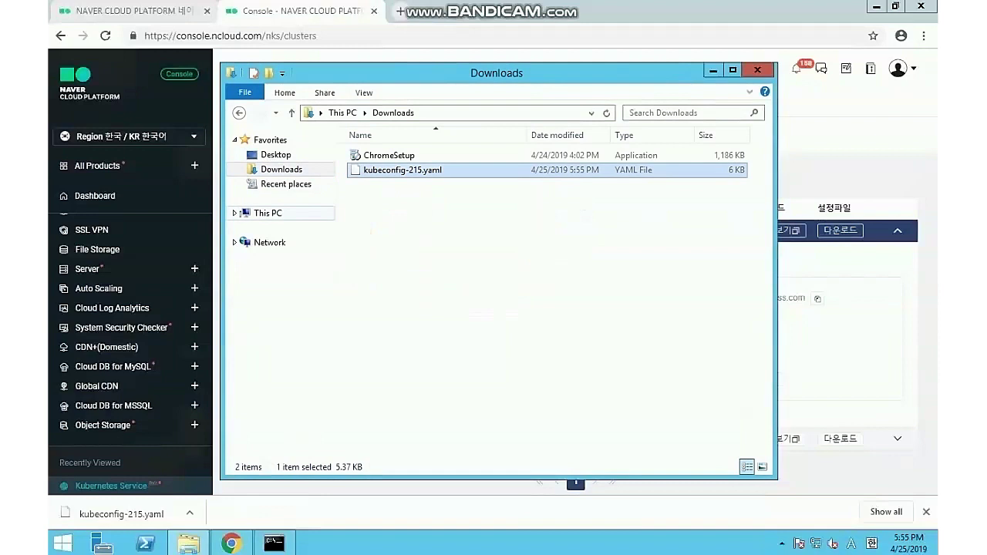
pyautogui.click(267, 212)
pyautogui.doubleClick(432, 303)
pyautogui.hotkey('ctrl', 'v')
# In the Command Prompt, set the KUBE_CONFIG variable to c:\kubeconfig-215.yaml
pyautogui.hotkey('alt', 'Tab')
pyautogui.write('SET')
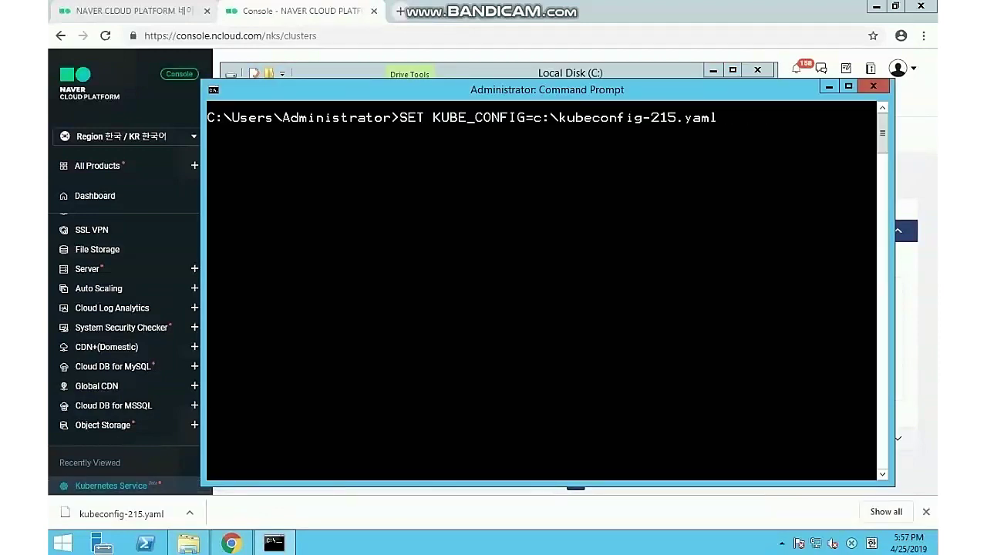
pyautogui.press('Return')
# List the cluster nodes with kubectl --kubeconfig=%KUBE_CONFIG% get nodes
pyautogui.press('Up')
pyautogui.press('Up')
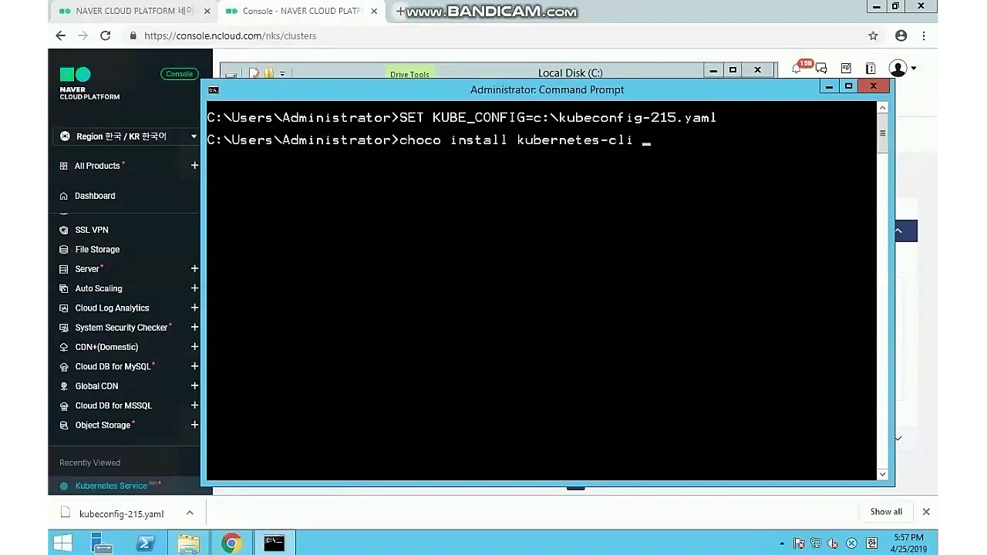
pyautogui.press('Up')
pyautogui.press('Up')
pyautogui.press('Up')
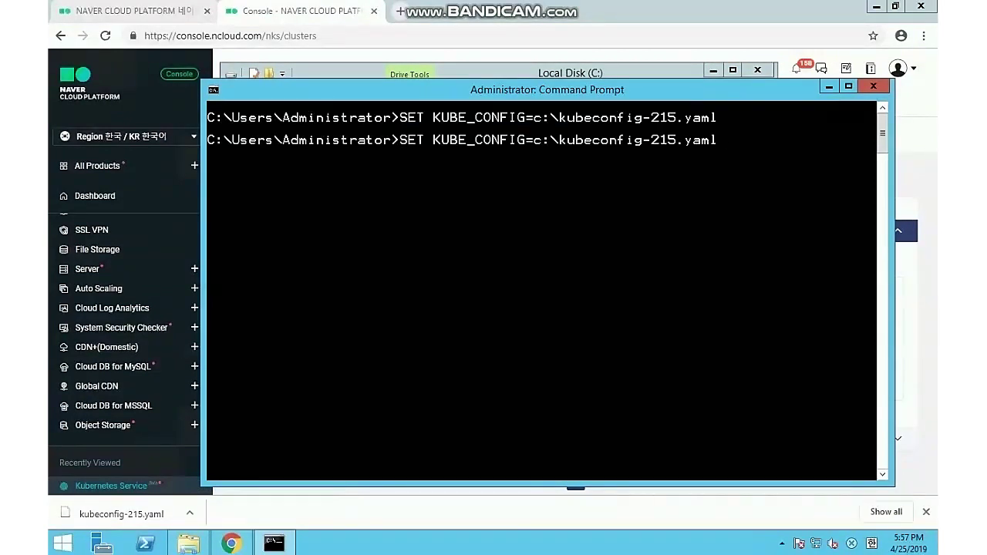
pyautogui.press('Return')
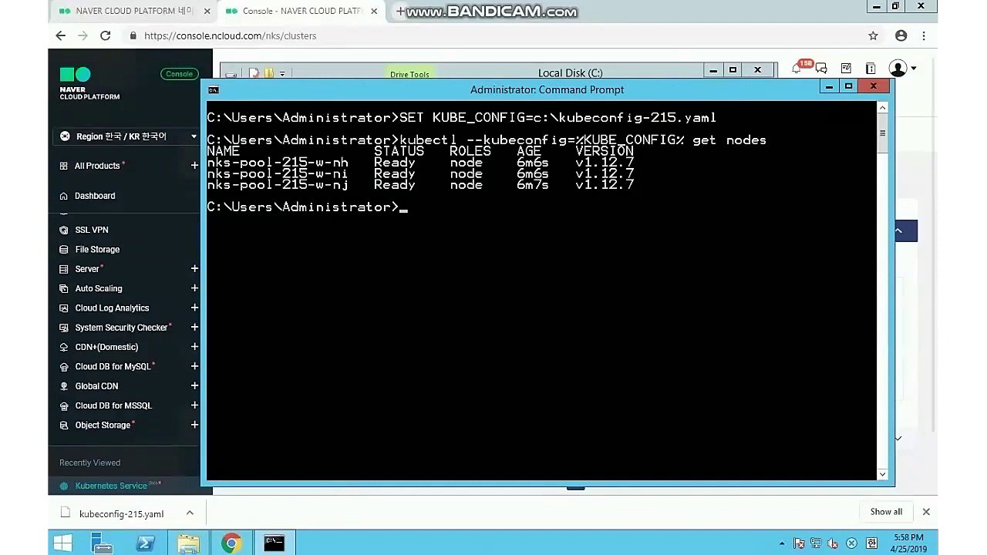
# Switch to the NAVER Cloud console and examine the nks-pool-215-w-nj node's details in the Server list
pyautogui.hotkey('alt', 'Tab')
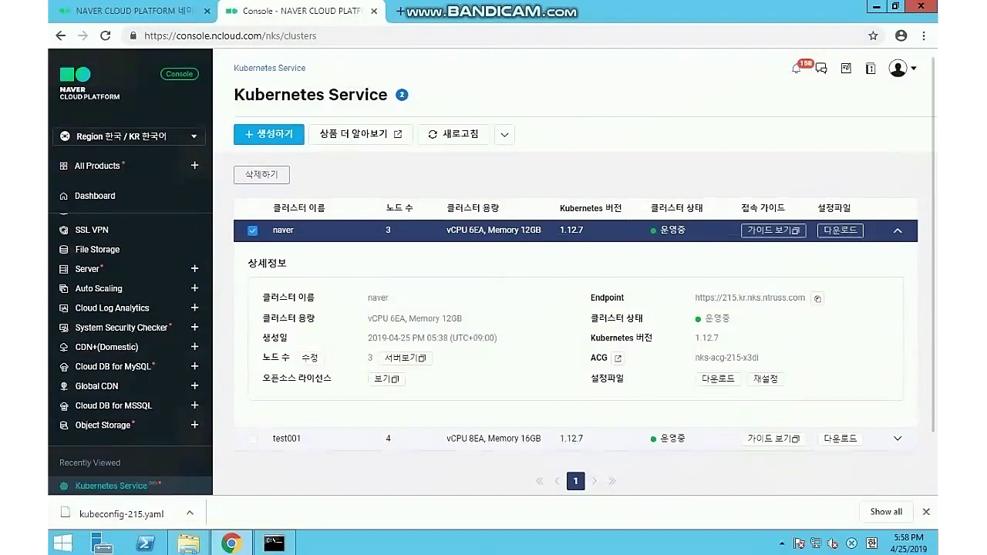
pyautogui.click(97, 165)
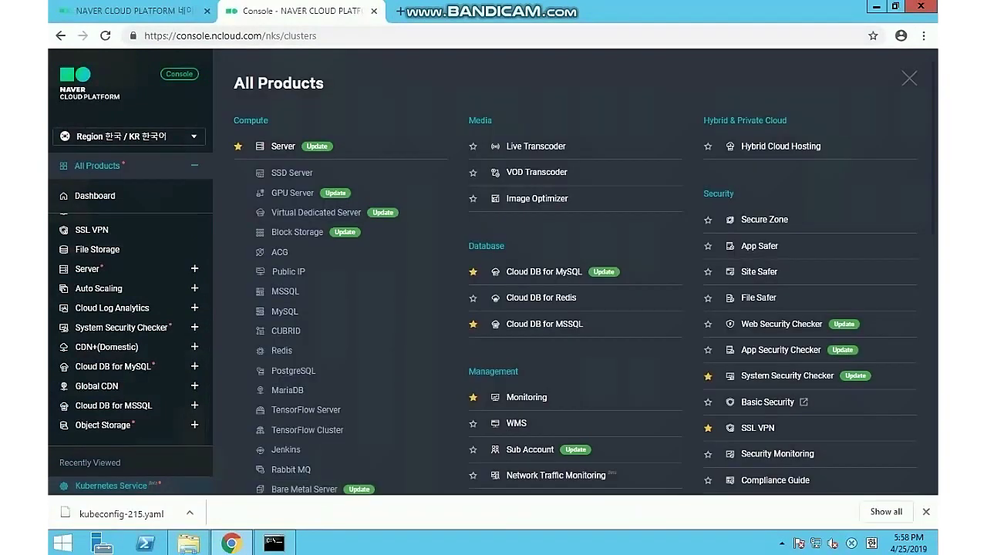
pyautogui.click(283, 146)
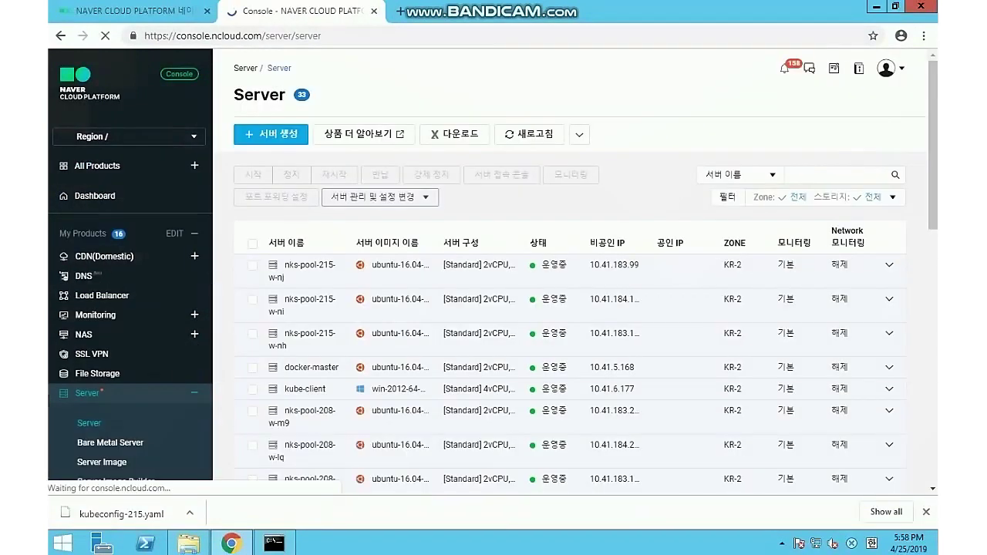
pyautogui.click(309, 270)
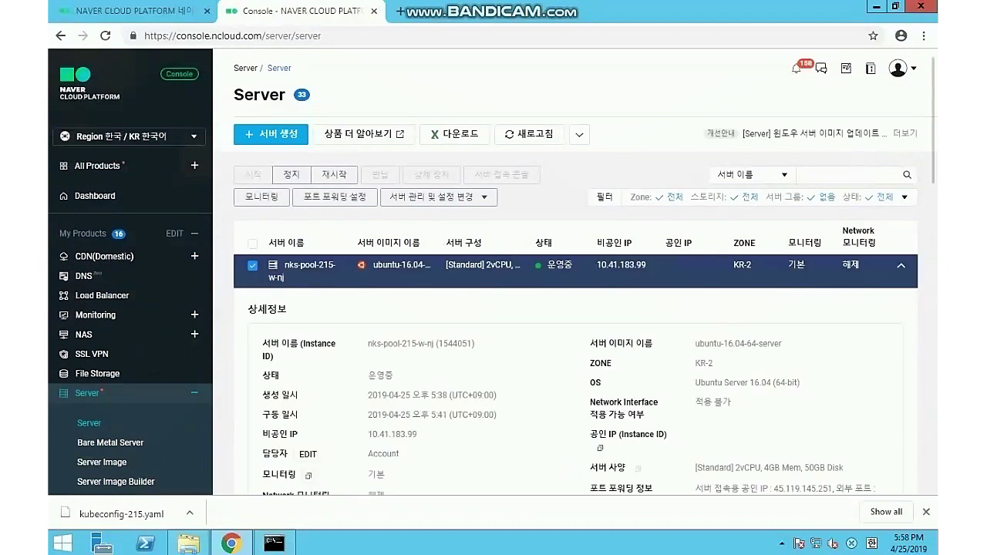
pyautogui.scroll(-2, 574, 308)
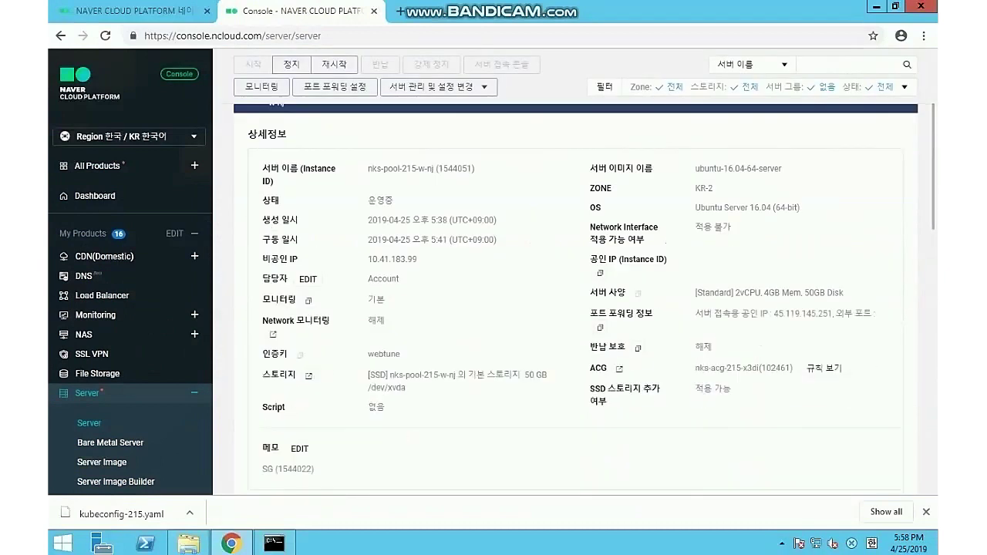
pyautogui.scroll(1, 574, 308)
# Return to the Command Prompt and start the Kubernetes proxy with kubectl --kubeconfig=%KUBE_CONFIG% proxy
pyautogui.click(273, 543)
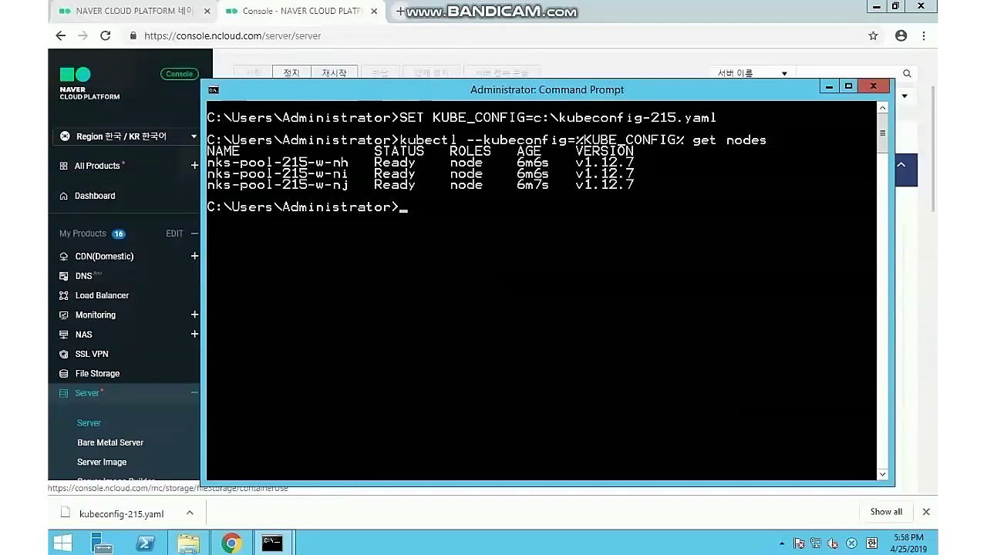
pyautogui.write('kube')
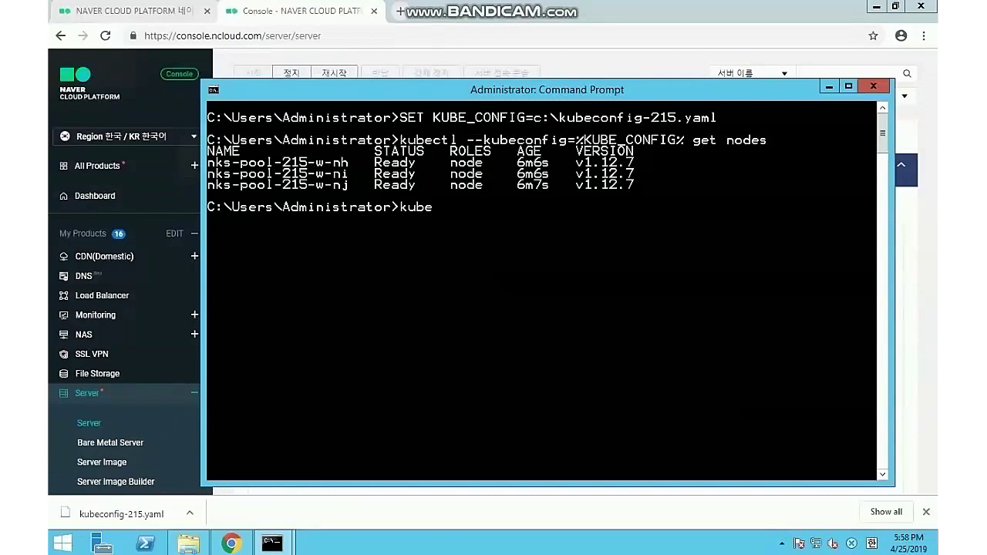
pyautogui.write('ctl --')
pyautogui.write('kubeconfig=%')
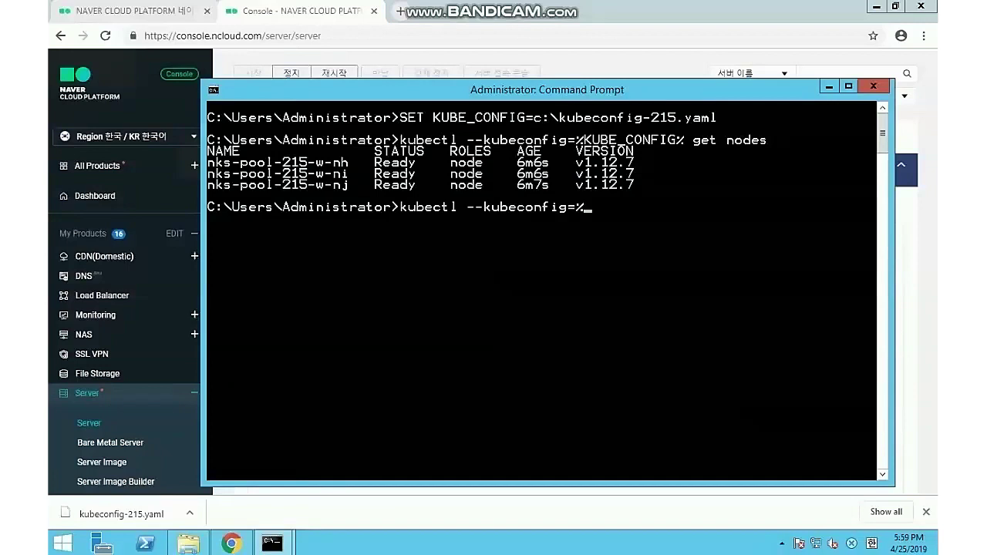
pyautogui.write('KUBE_CONFIG')
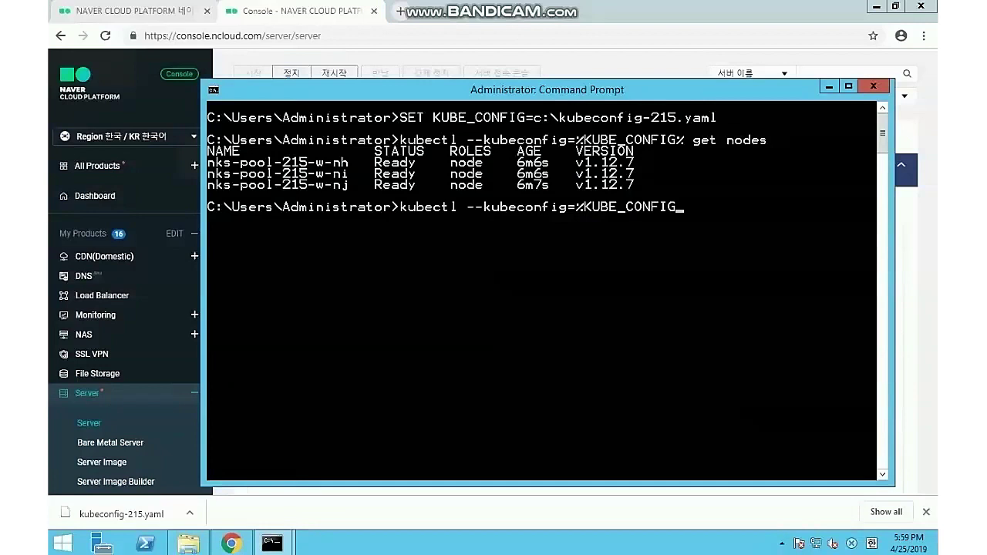
pyautogui.write('% proxy')
pyautogui.press('Return')
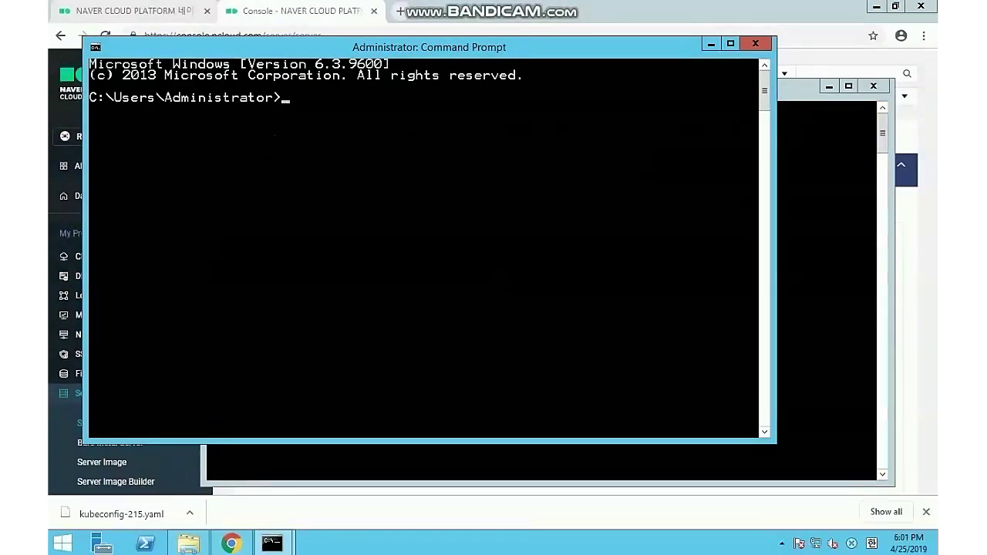
# In a second Command Prompt window, set KUBE_CONFIG to c:\kubeconfig-215.yaml
pyautogui.rightClick(374, 259)
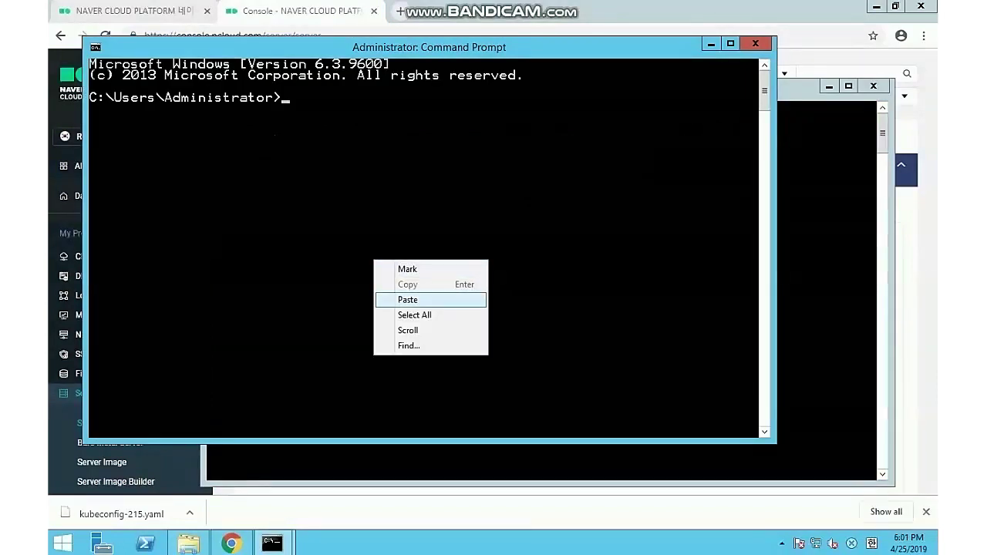
pyautogui.click(390, 297)
pyautogui.press('Return')
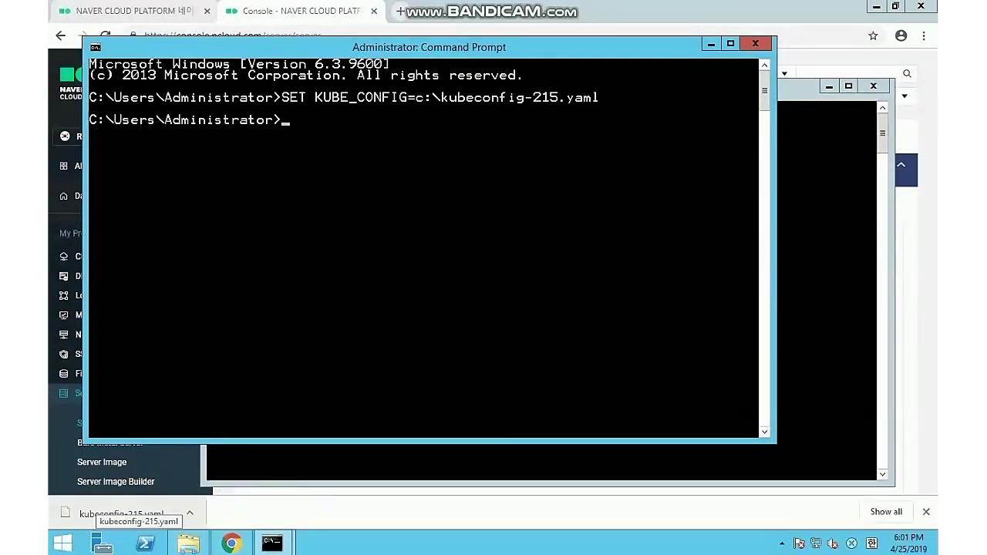
# Run the copied command in the second Command Prompt to list the cluster's service-account token secrets
pyautogui.rightClick(273, 224)
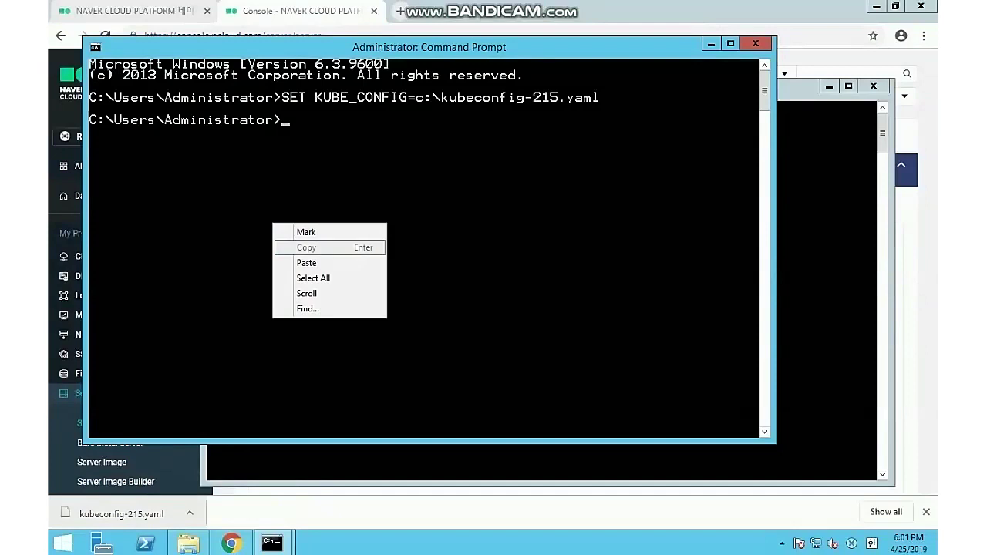
pyautogui.click(292, 263)
pyautogui.press('Return')
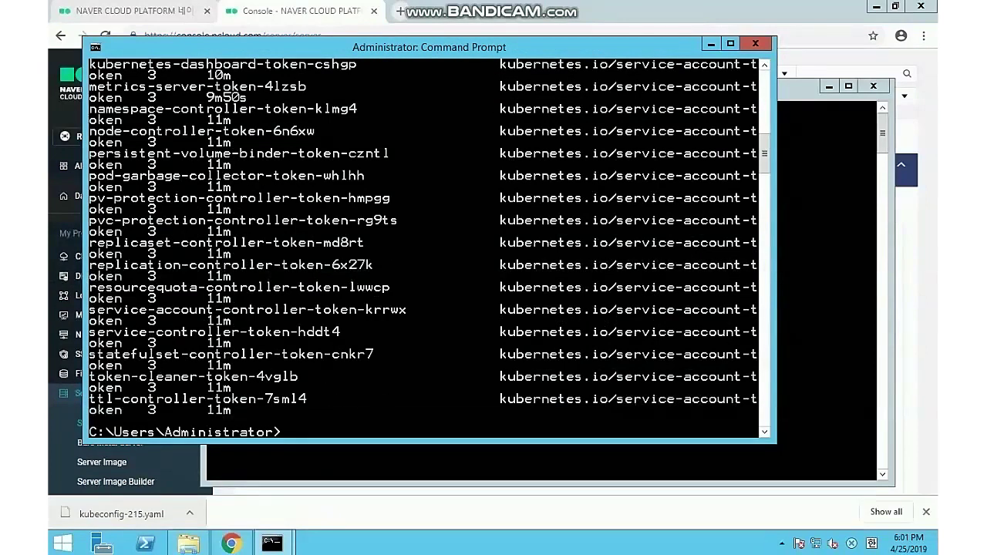
# Find the dashboard token secret in the list and describe kubernetes-dashboard-token-cshgp in the kube-system namespace with kubectl
pyautogui.scroll(3, 428, 247)
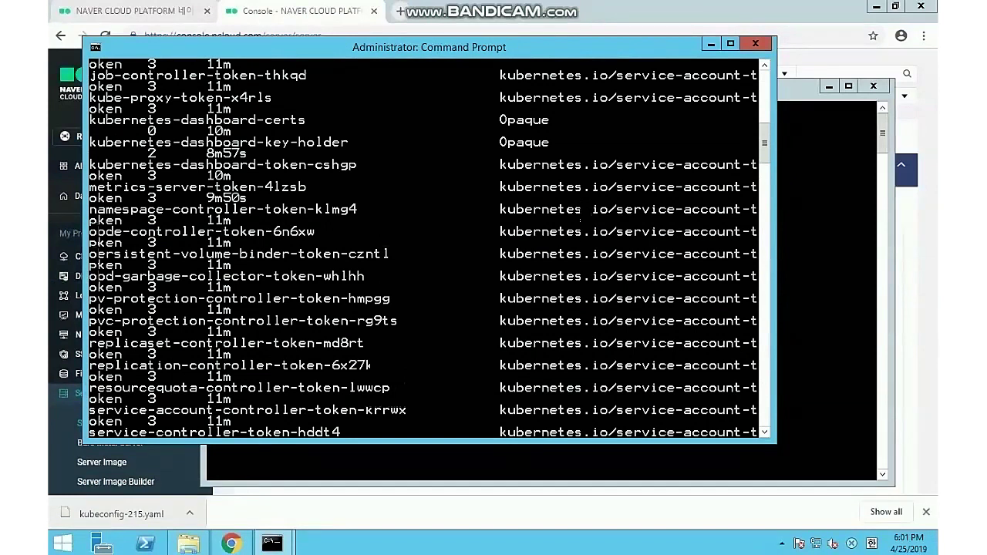
pyautogui.scroll(1, 430, 246)
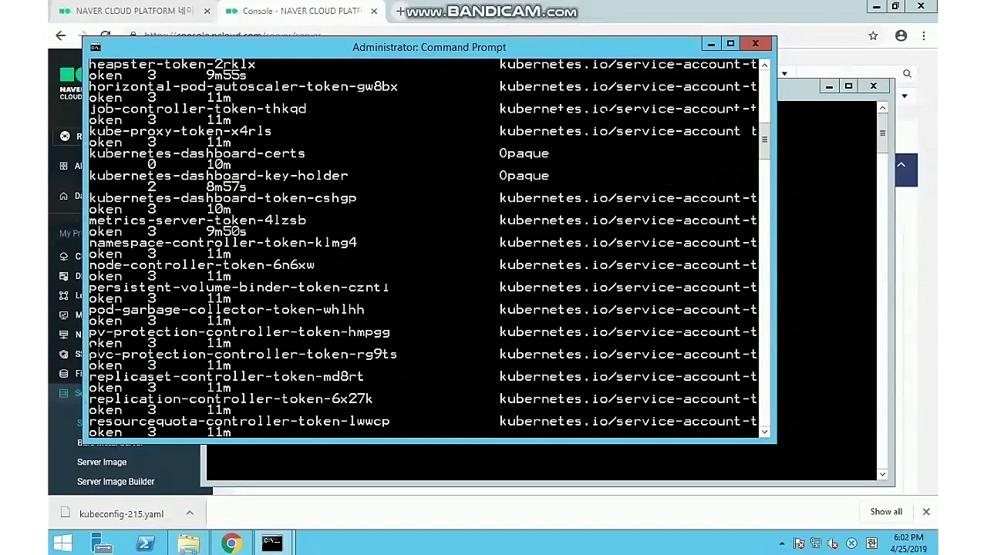
pyautogui.scroll(-10, 427, 325)
pyautogui.rightClick(427, 325)
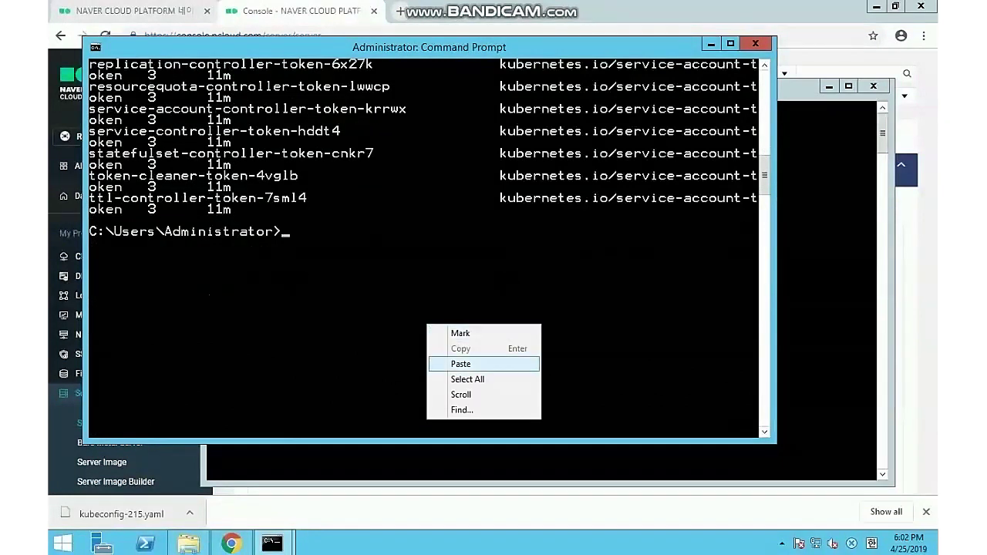
pyautogui.click(460, 364)
pyautogui.press('Return')
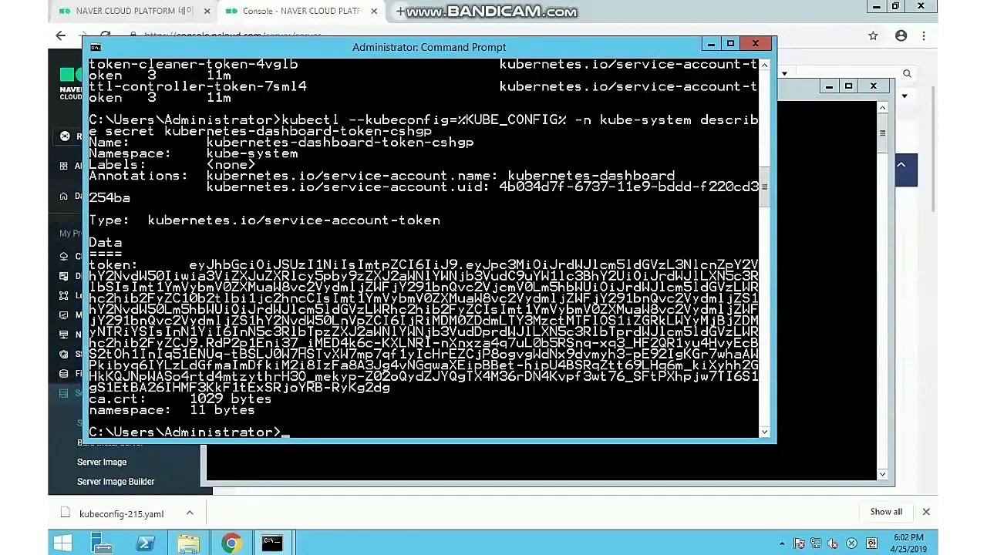
# Switch to Chrome and open the Kubernetes Dashboard overview of the default namespace through the localhost:8001 proxy in a new tab
pyautogui.hotkey('alt', 'Tab')
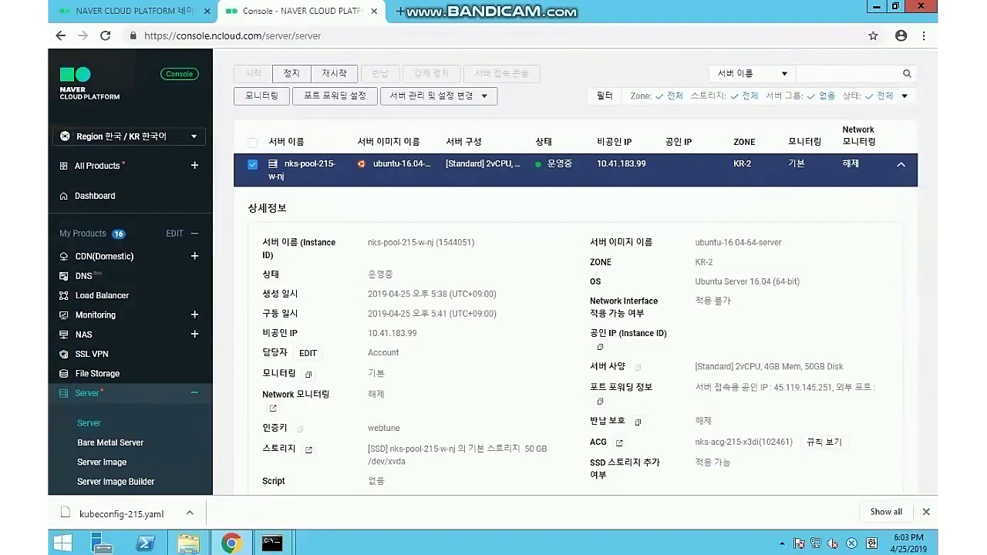
pyautogui.click(401, 11)
pyautogui.write('localhost:8001/api/v1/namespaces/kube-system/services/https:kubernetes-dashboard:/proxy/#!/overview?namespace=default')
pyautogui.press('Return')
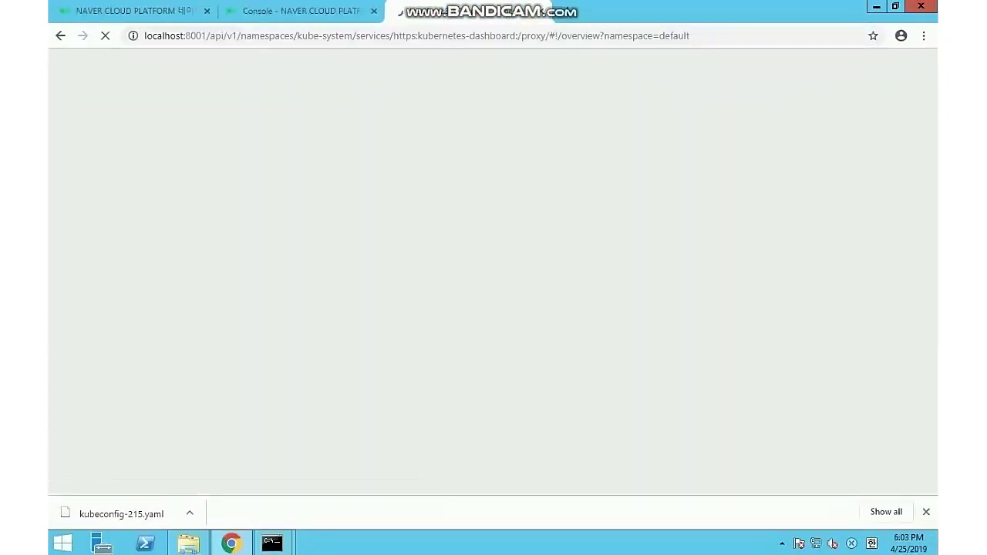
# Sign in to the Kubernetes Dashboard with the Token method using the copied service-account token, and dismiss the offer to save it
pyautogui.click(293, 217)
pyautogui.click(324, 306)
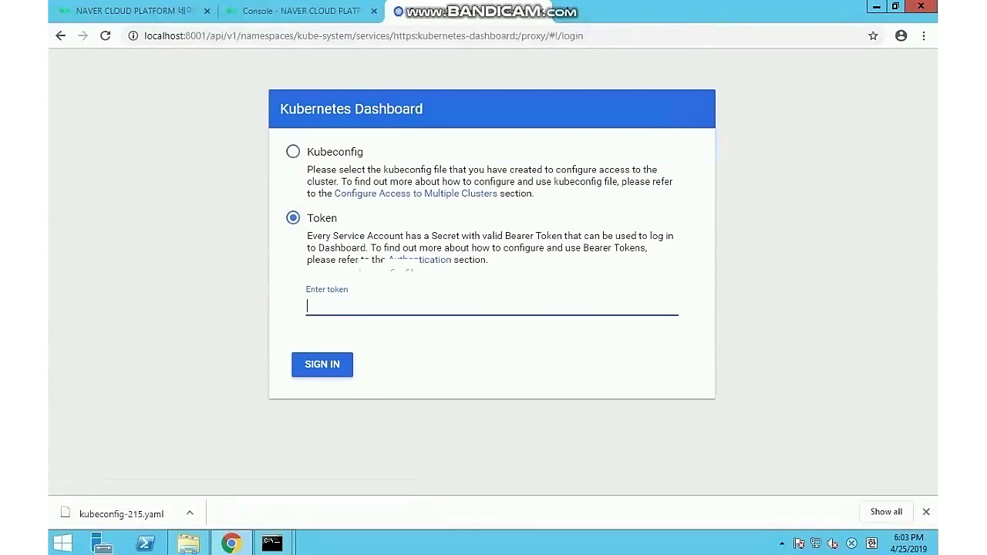
pyautogui.hotkey('ctrl', 'v')
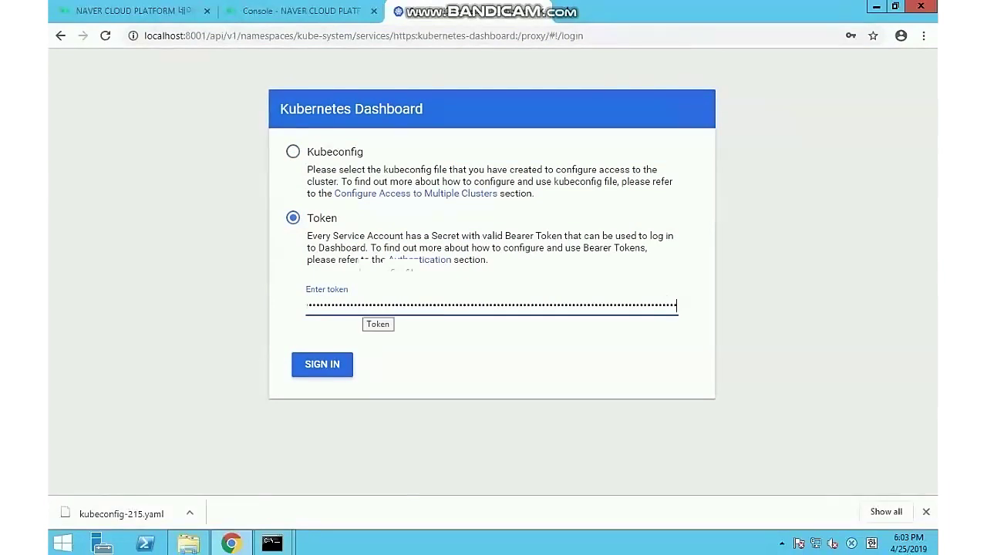
pyautogui.click(321, 364)
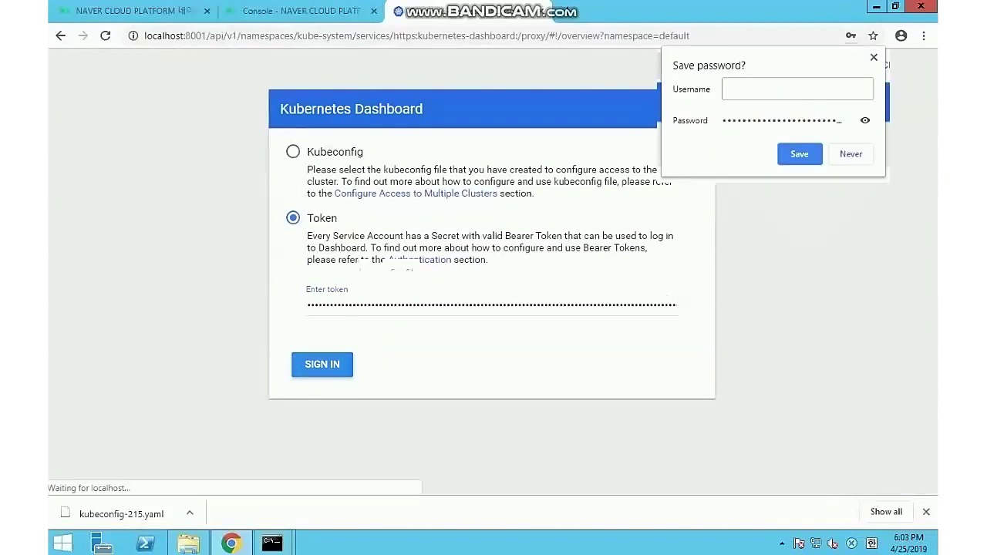
pyautogui.press('Escape')
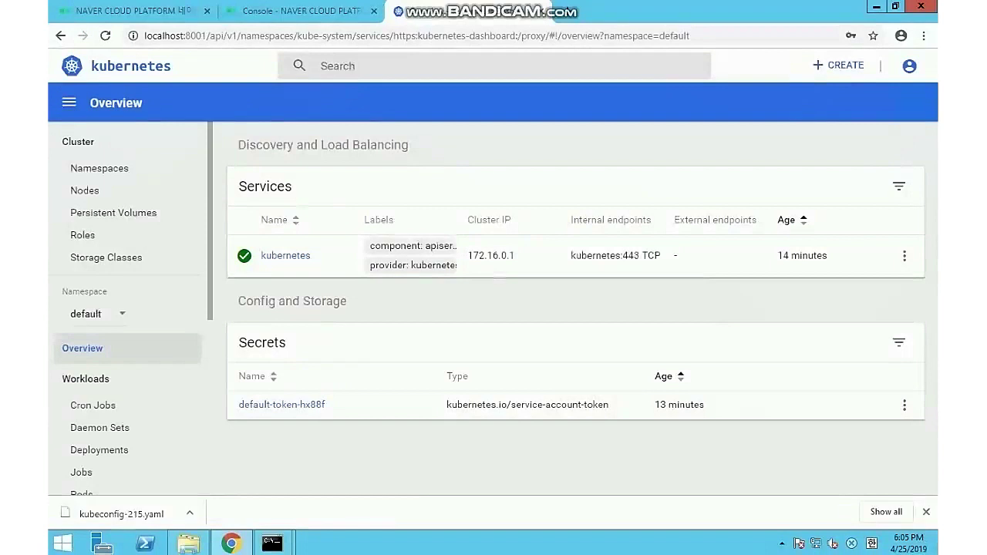
# In the Command Prompt, create the docker-registry secret regcred for kube-reg.kr.ncr.ntruss.com with the registry username, password and e-mail, and clear the console
pyautogui.moveTo(271, 543)
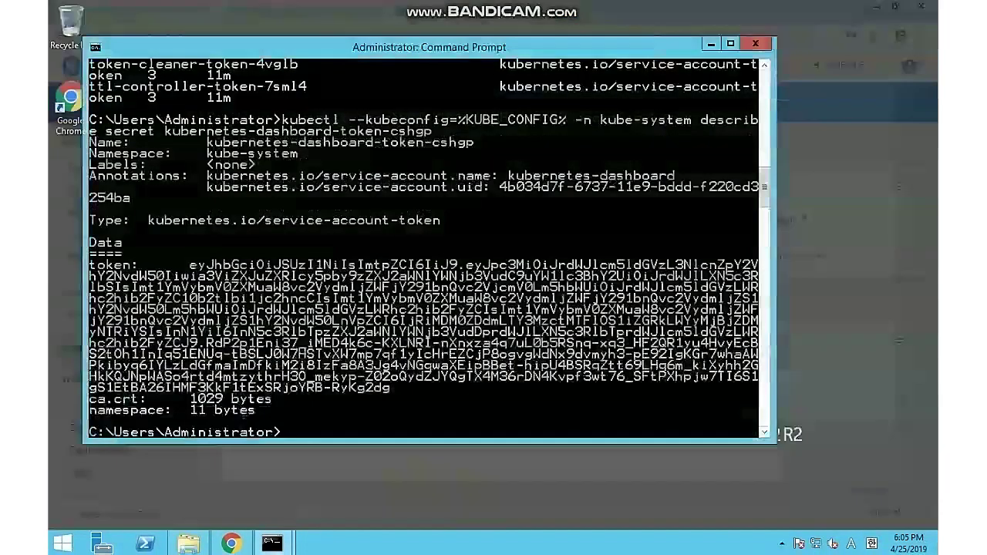
pyautogui.click(332, 470)
pyautogui.rightClick(387, 421)
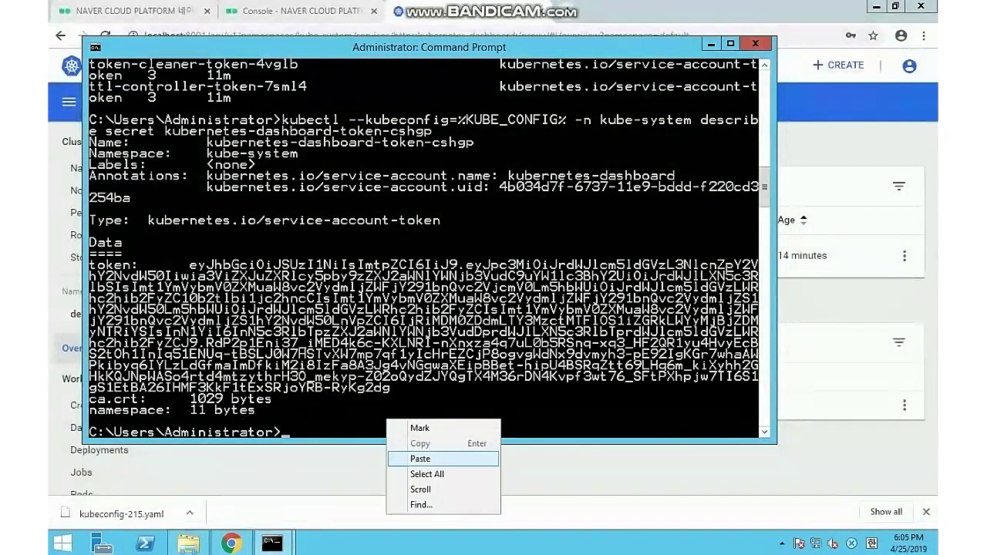
pyautogui.click(420, 459)
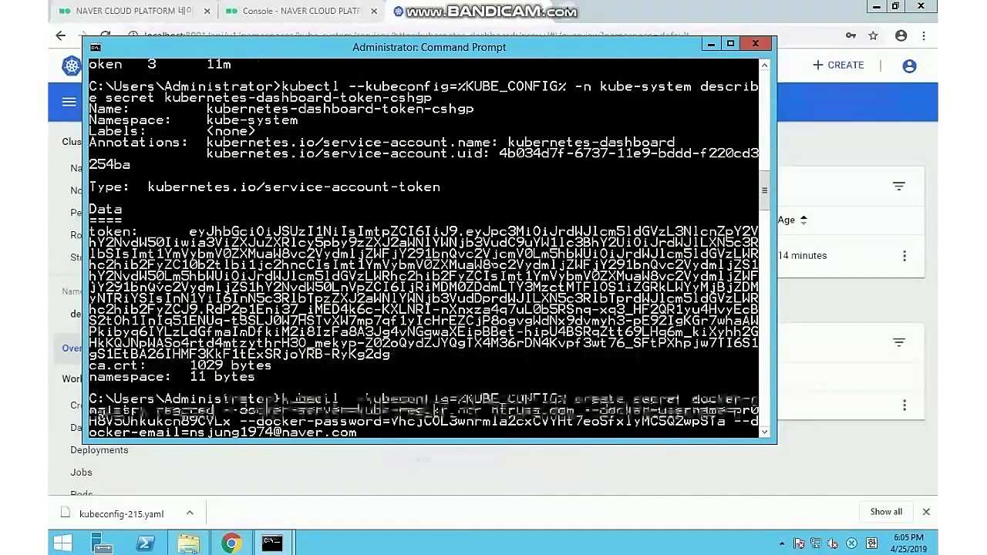
pyautogui.press('Return')
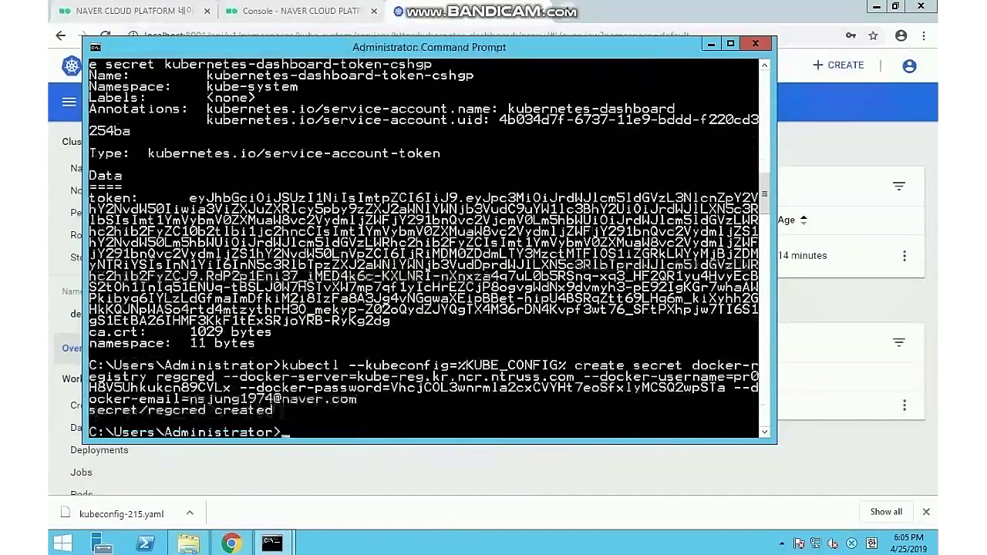
pyautogui.write('cls')
pyautogui.press('Return')
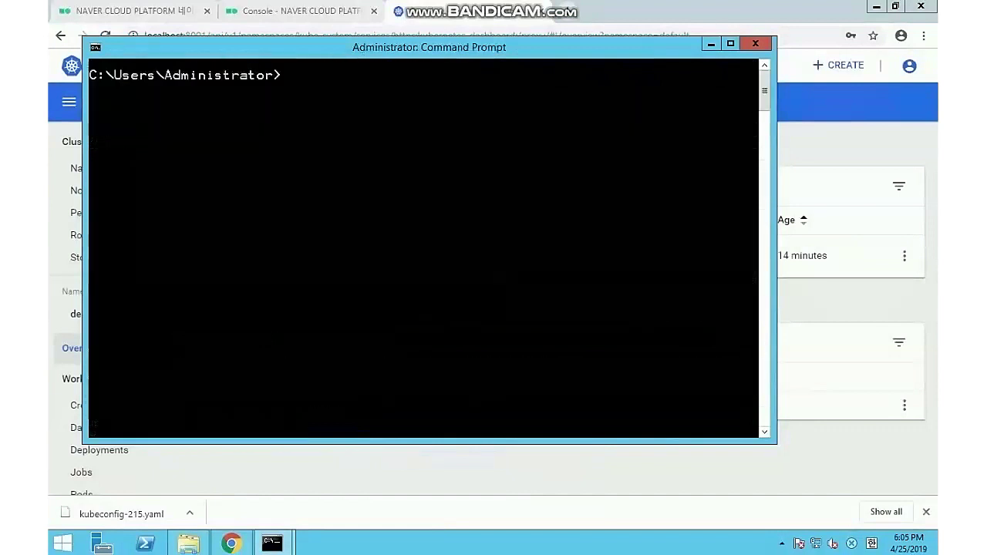
# Switch back to the Kubernetes Dashboard and examine the regcred secret's details under Config and Storage
pyautogui.hotkey('alt', 'Tab')
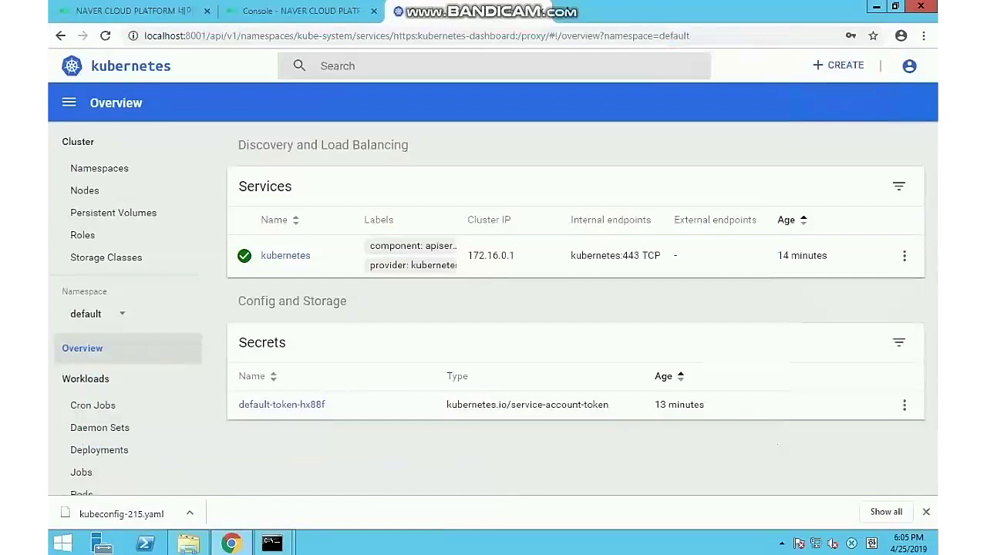
pyautogui.scroll(-4, 127, 309)
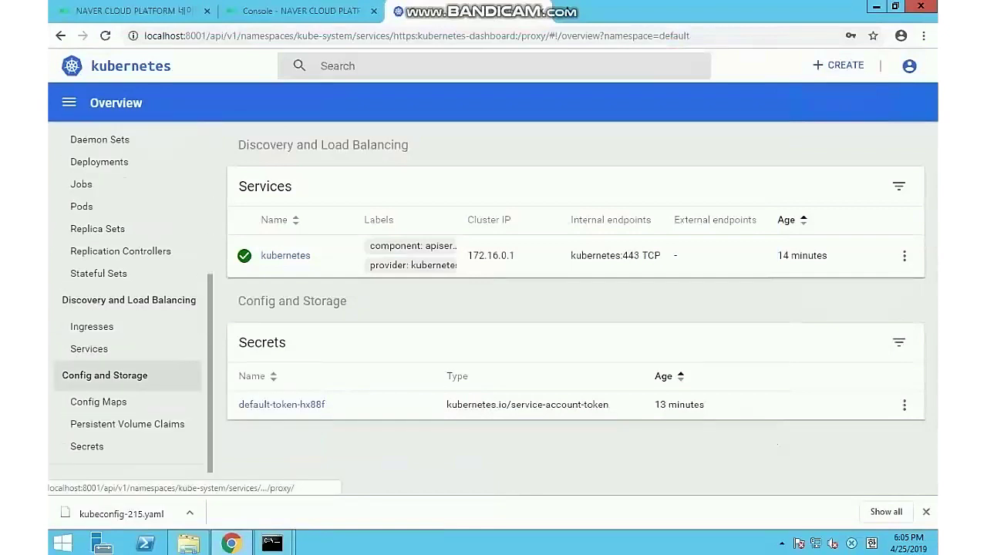
pyautogui.click(86, 446)
pyautogui.click(254, 217)
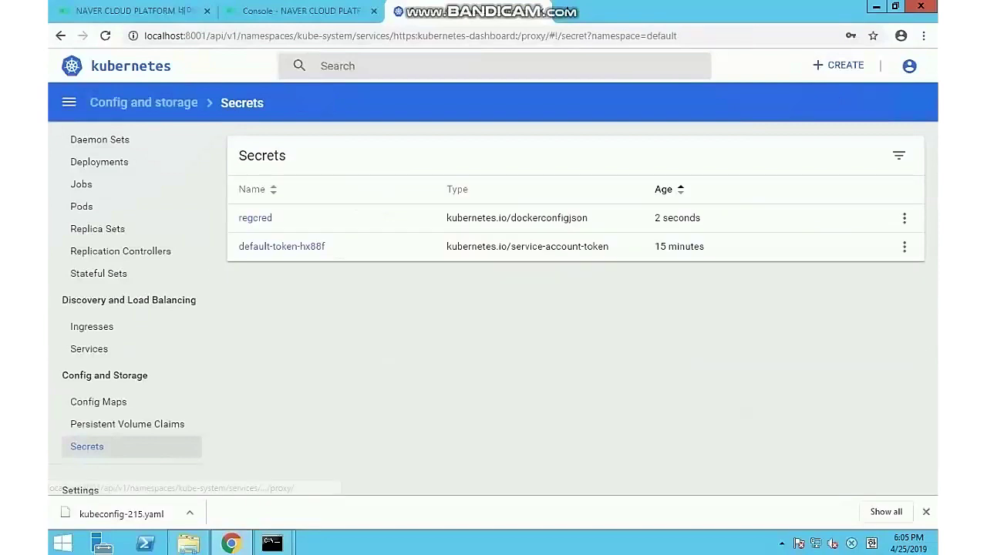
pyautogui.click(254, 218)
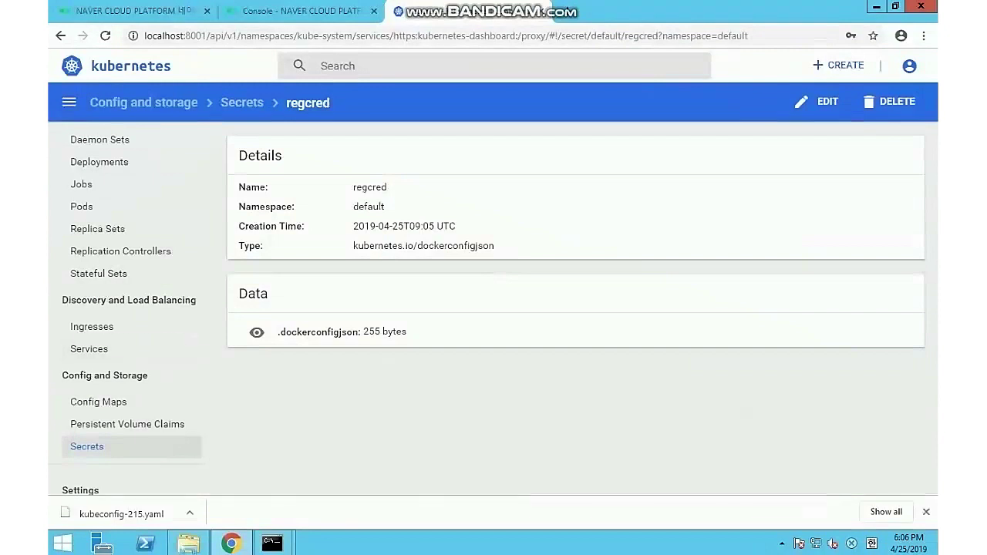
# Return to the Overview, start creating a new app resource, and name the app web-service
pyautogui.scroll(4, 131, 235)
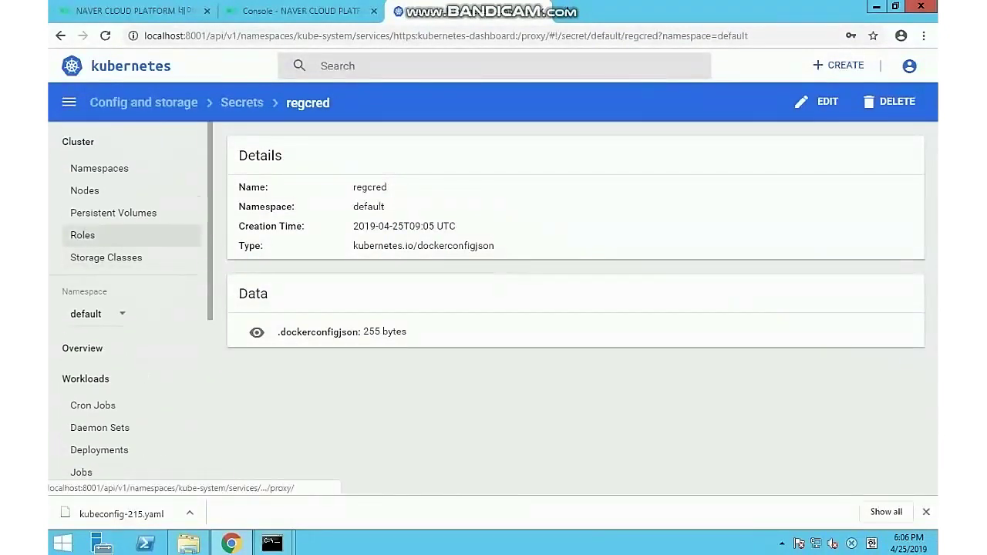
pyautogui.click(82, 347)
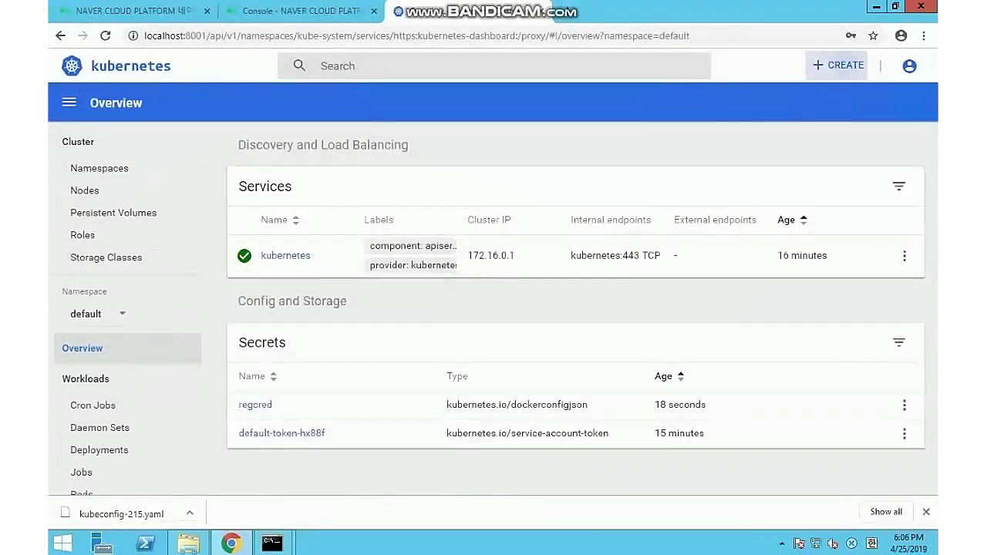
pyautogui.click(838, 65)
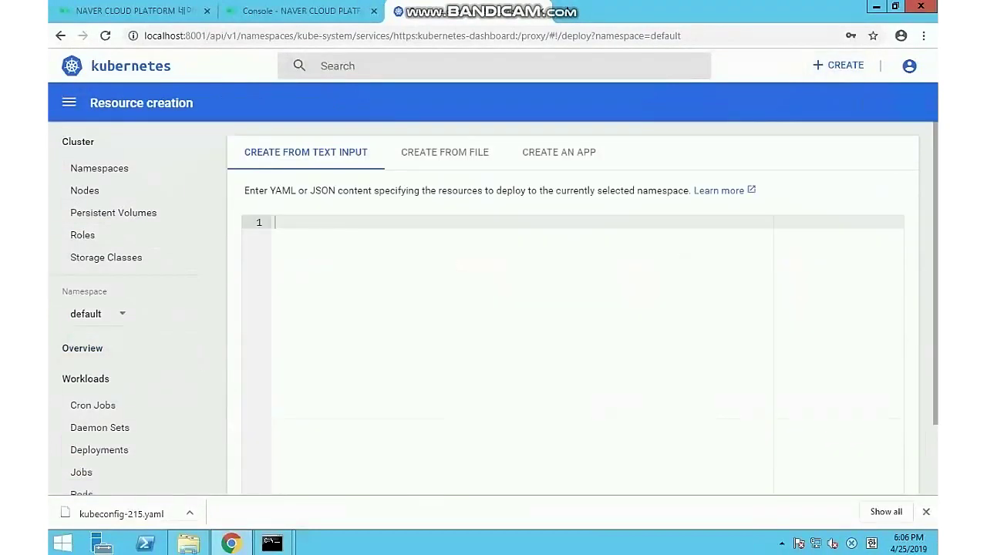
pyautogui.click(558, 151)
pyautogui.click(403, 201)
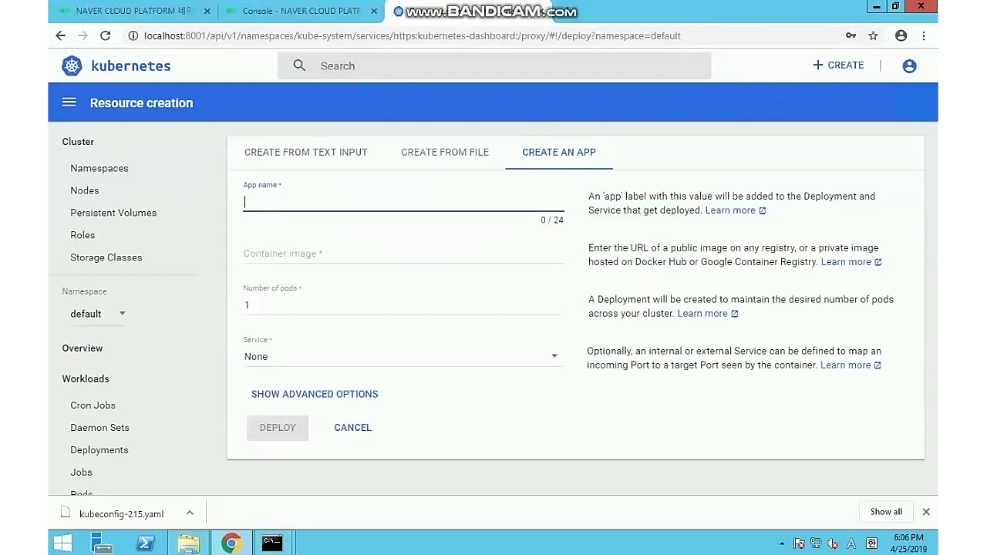
pyautogui.write('web')
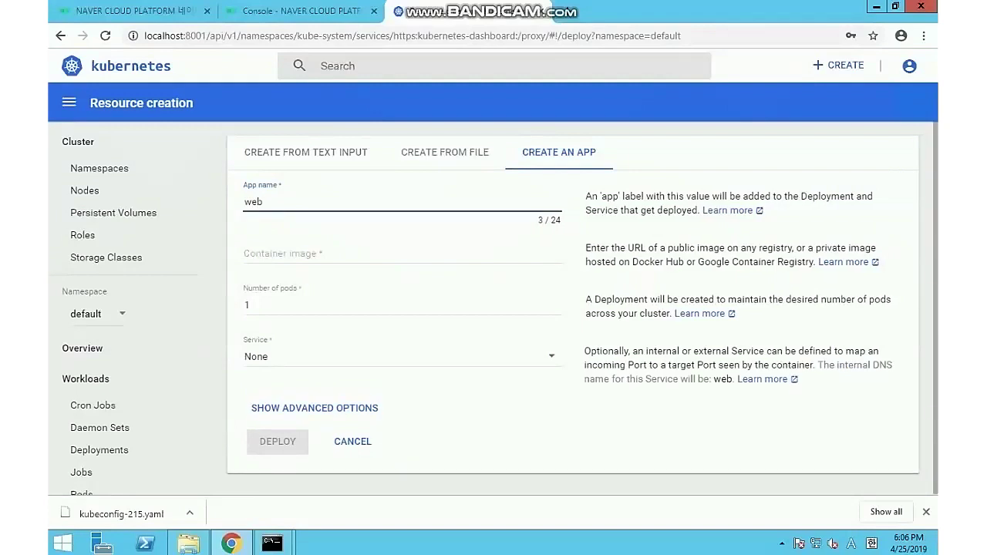
pyautogui.write('-service')
pyautogui.press('Tab')
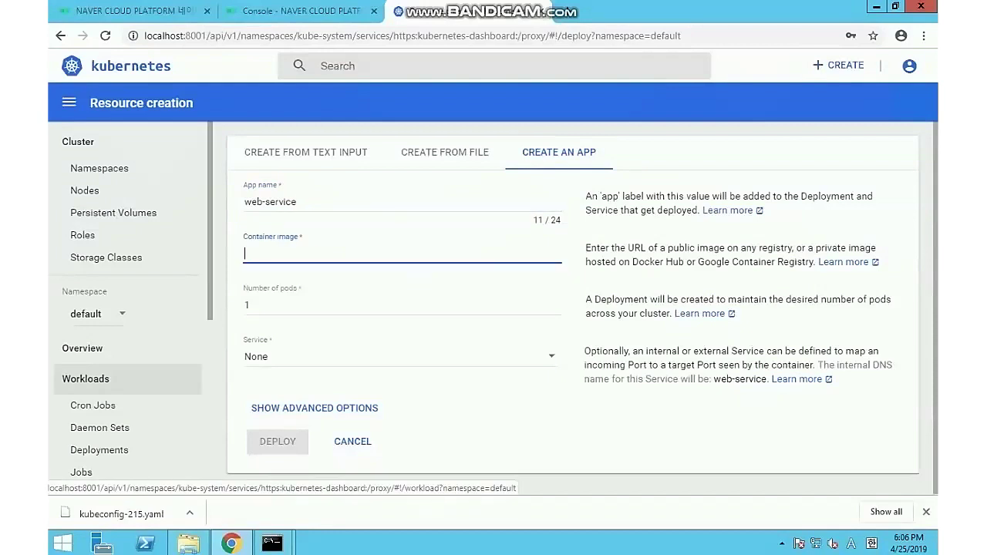
# Set the app's container image to kube-reg.kr.ncr.ntruss.com/web001 and the number of pods to 2
pyautogui.write('kube-reg.kr.ncr.ntruss.com/')
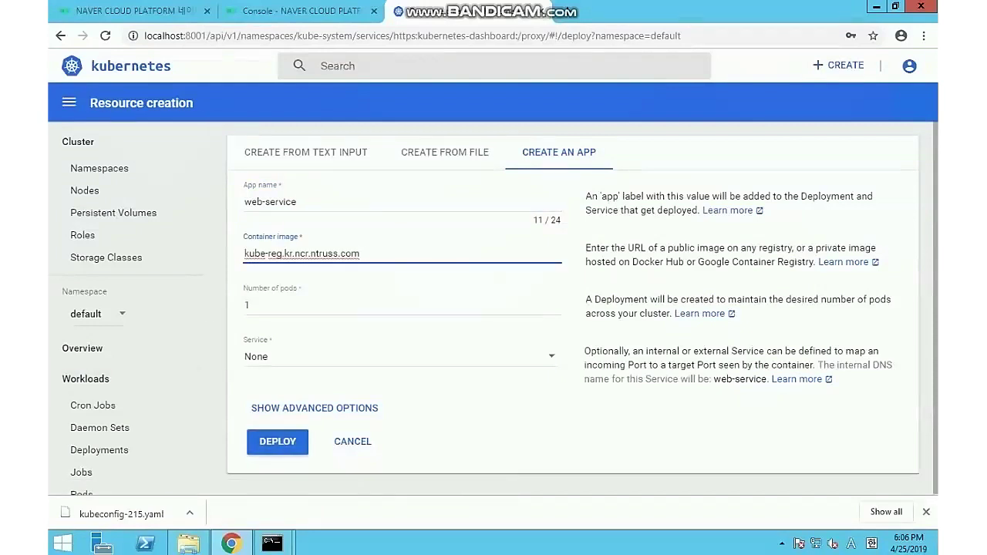
pyautogui.write('web001')
pyautogui.press('Tab')
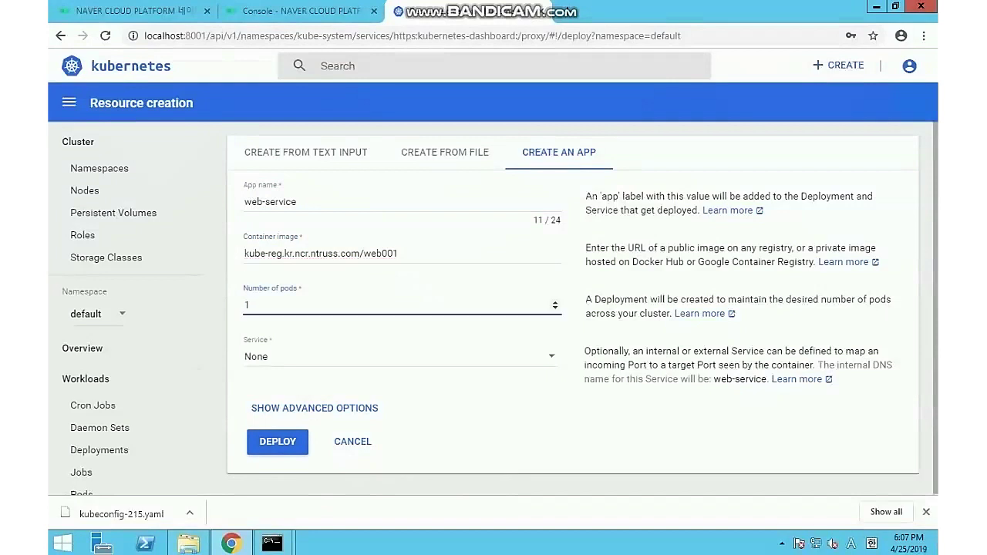
pyautogui.press('Up')
# Make the app's service External, with port 80 and target port 80
pyautogui.click(397, 356)
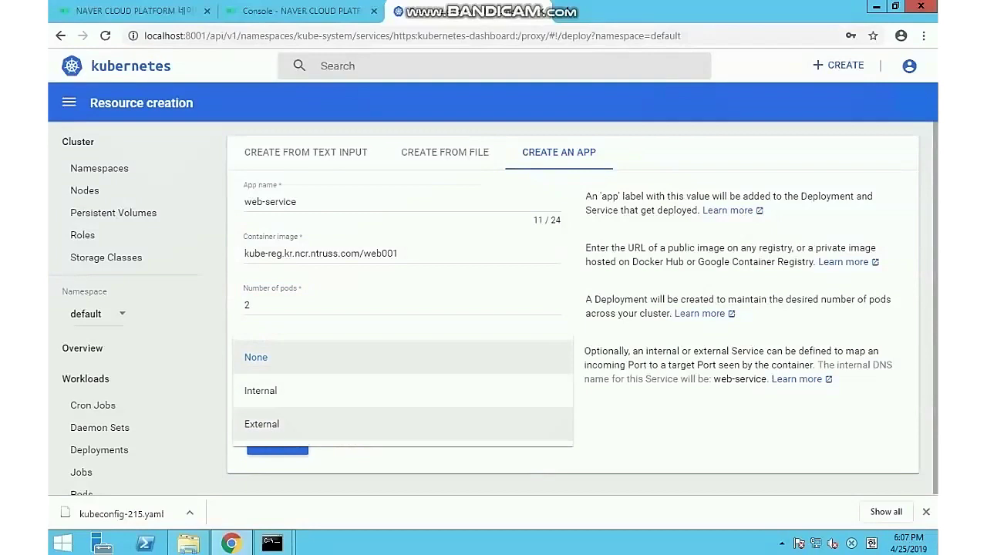
pyautogui.press('Down')
pyautogui.press('Down')
pyautogui.press('Return')
pyautogui.scroll(-1, 571, 308)
pyautogui.press('Tab')
pyautogui.write('80')
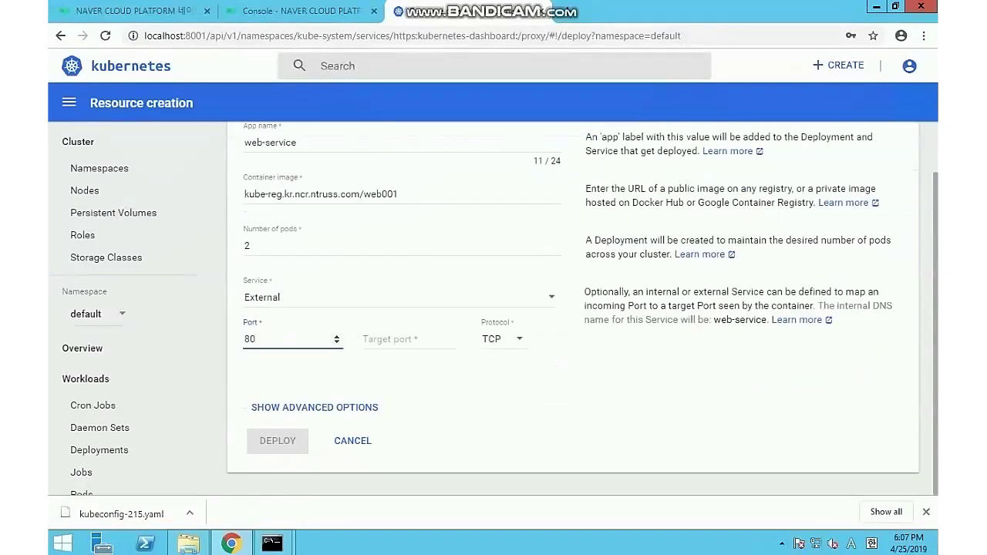
pyautogui.press('Tab')
pyautogui.write('80')
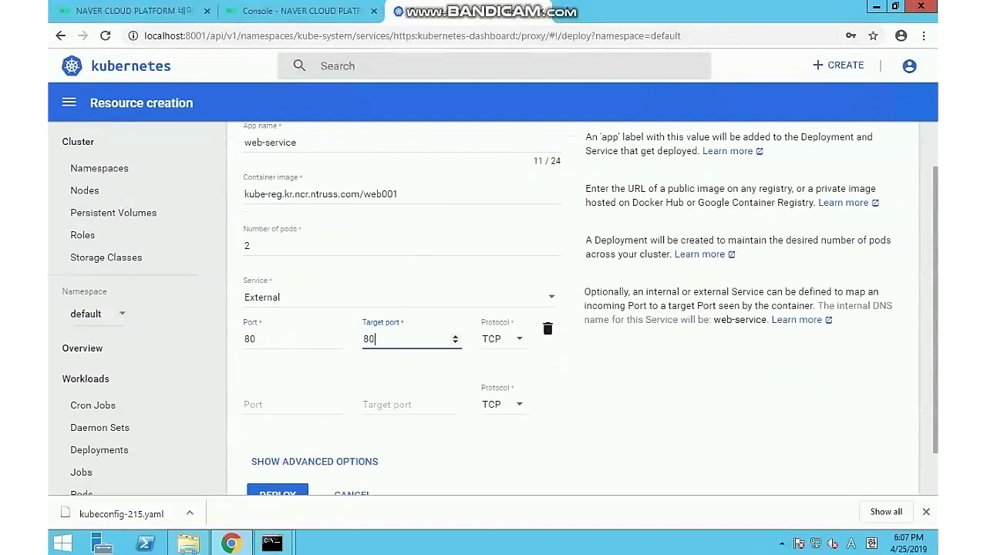
pyautogui.press('Tab')
# Set the image pull secret to regcred in the advanced options and deploy the web-service app
pyautogui.scroll(-1, 572, 308)
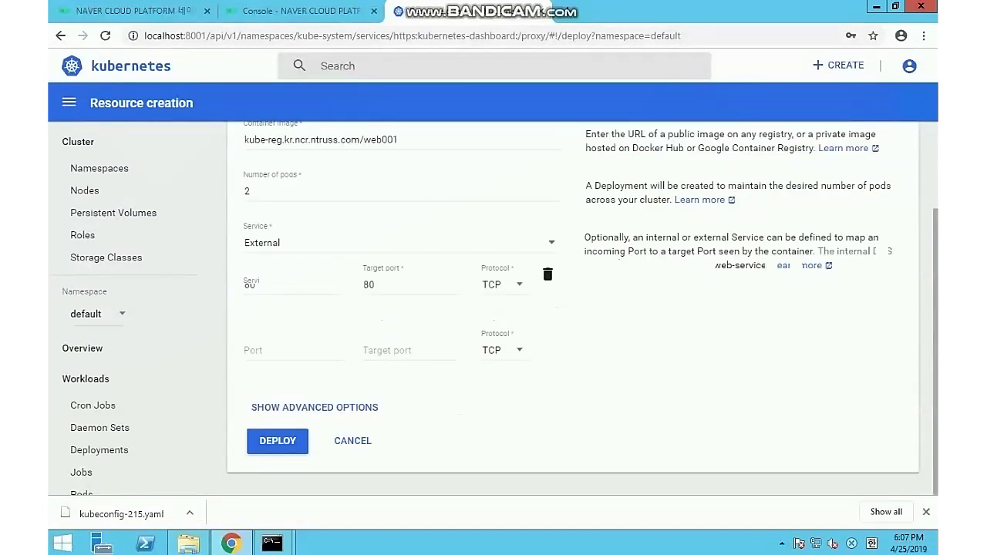
pyautogui.click(314, 407)
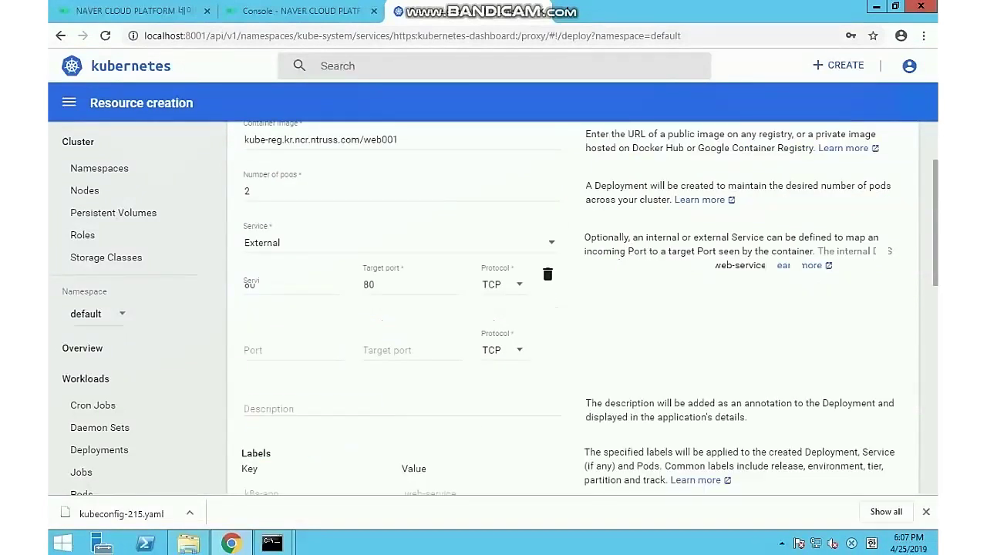
pyautogui.scroll(-4, 572, 308)
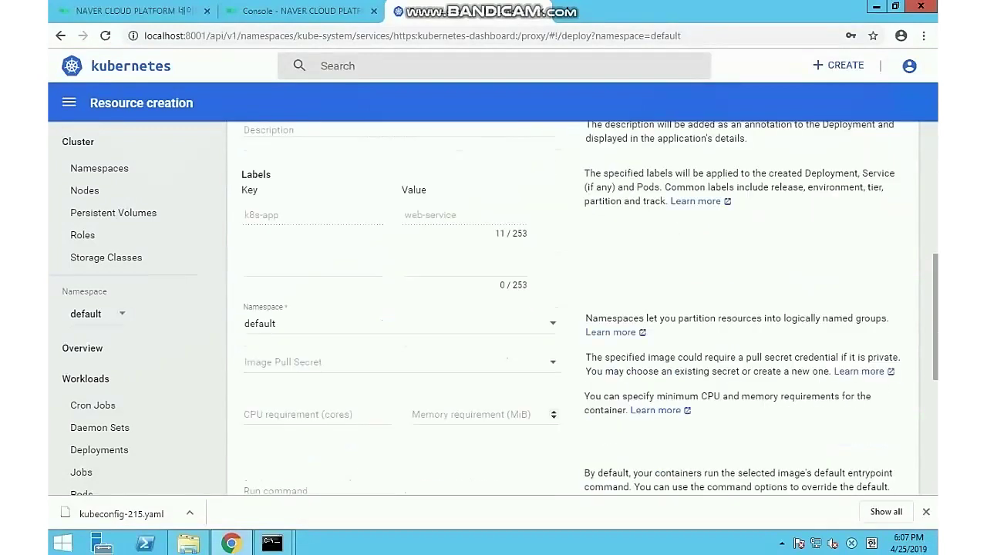
pyautogui.scroll(-1, 572, 308)
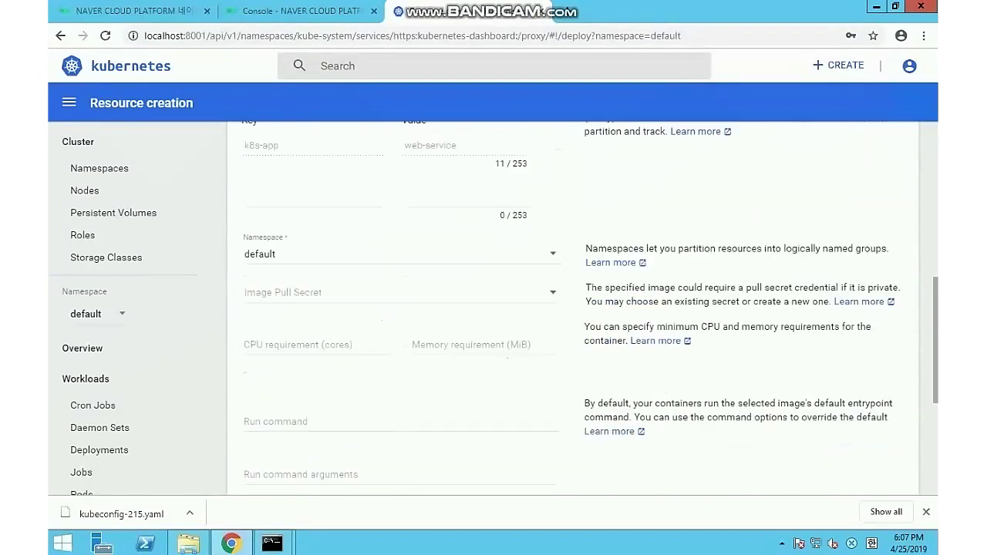
pyautogui.scroll(-1, 571, 308)
pyautogui.click(398, 223)
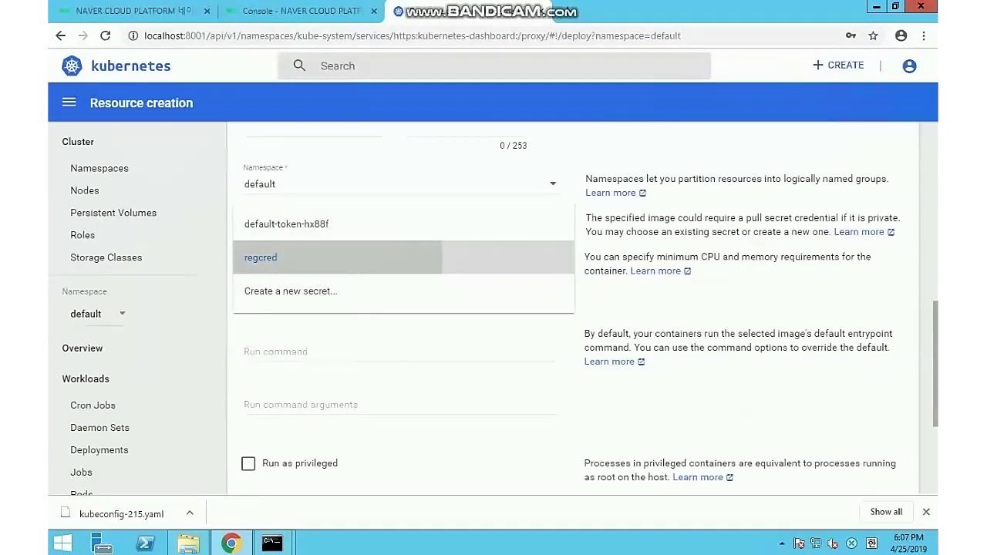
pyautogui.click(261, 256)
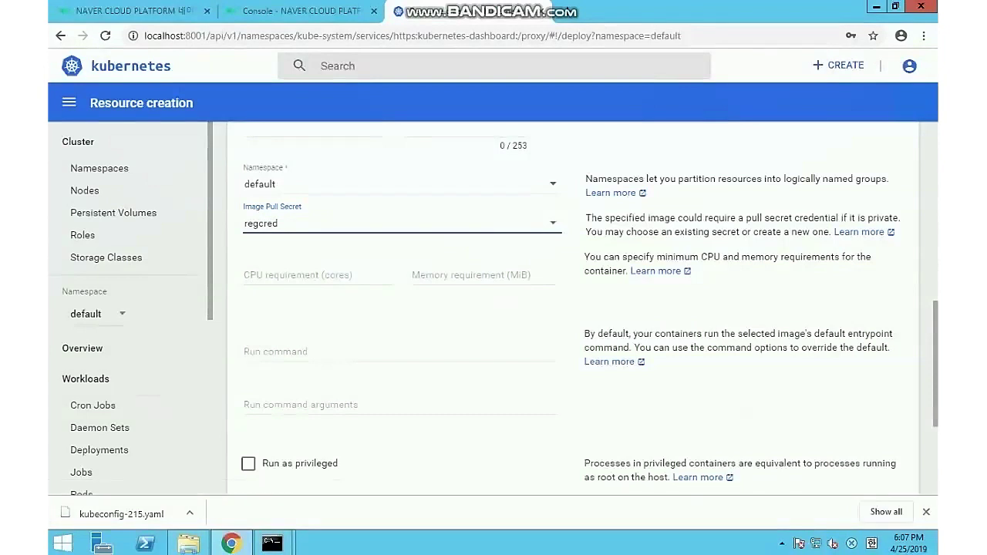
pyautogui.scroll(-3, 571, 308)
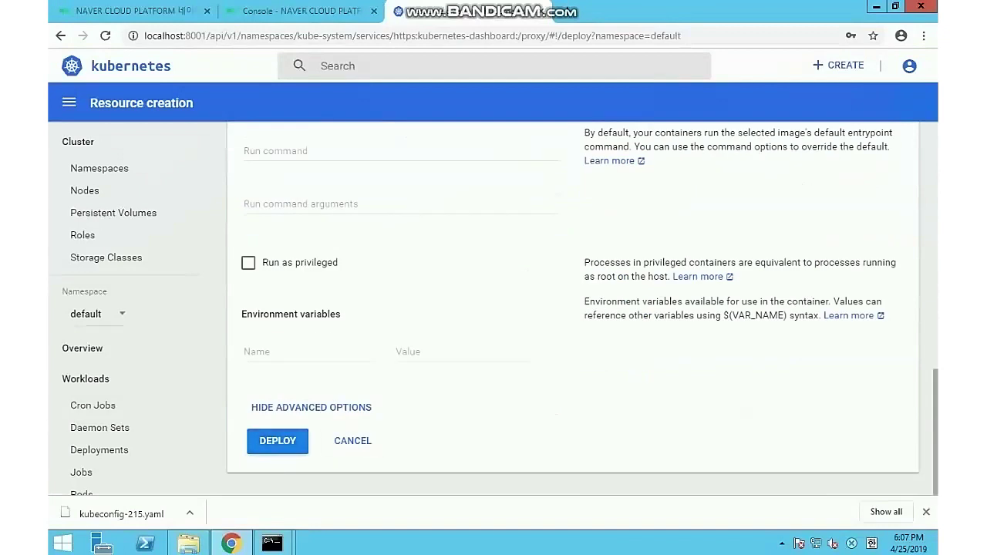
pyautogui.click(278, 440)
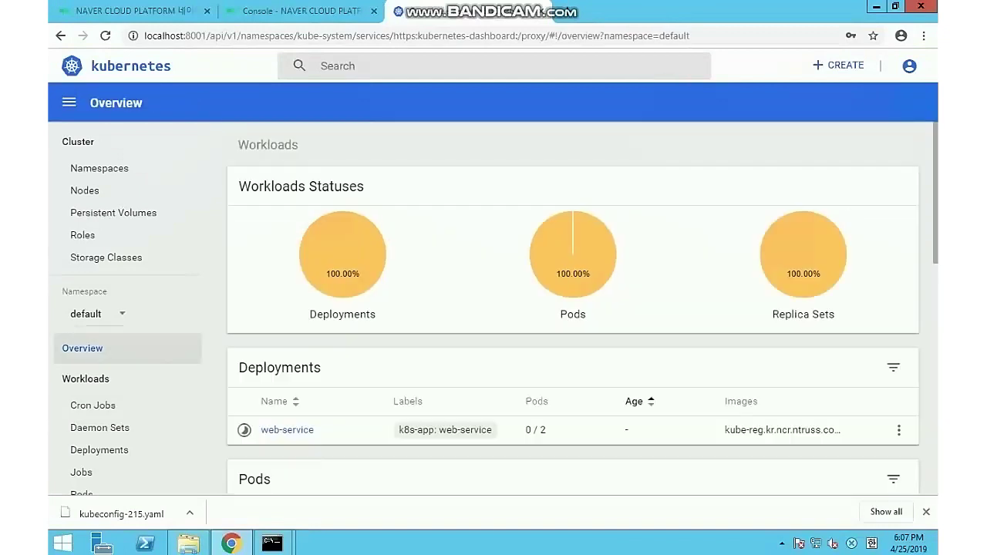
# Examine the web-service deployment, pods and replica set in the Overview and the cluster's Nodes list
pyautogui.scroll(-2, 570, 308)
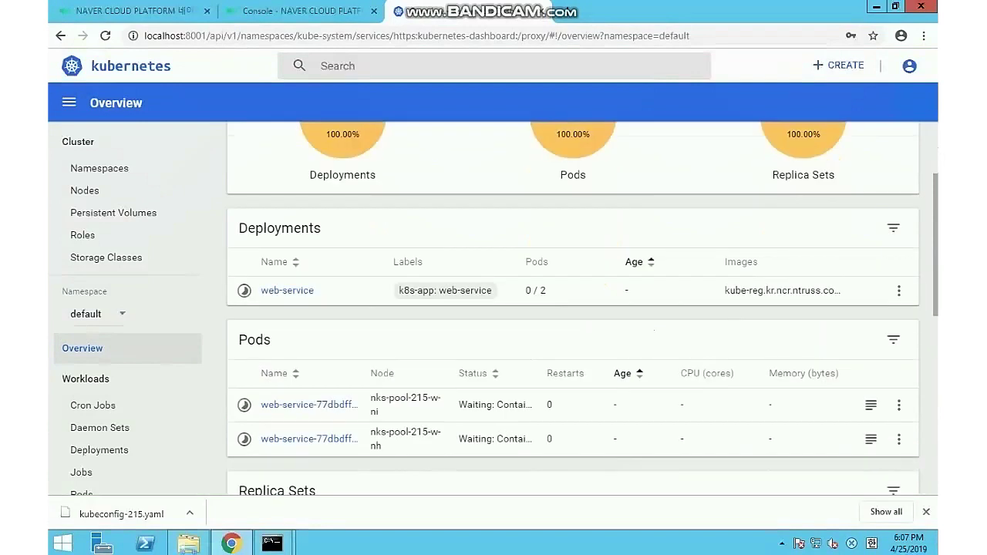
pyautogui.scroll(-1, 571, 309)
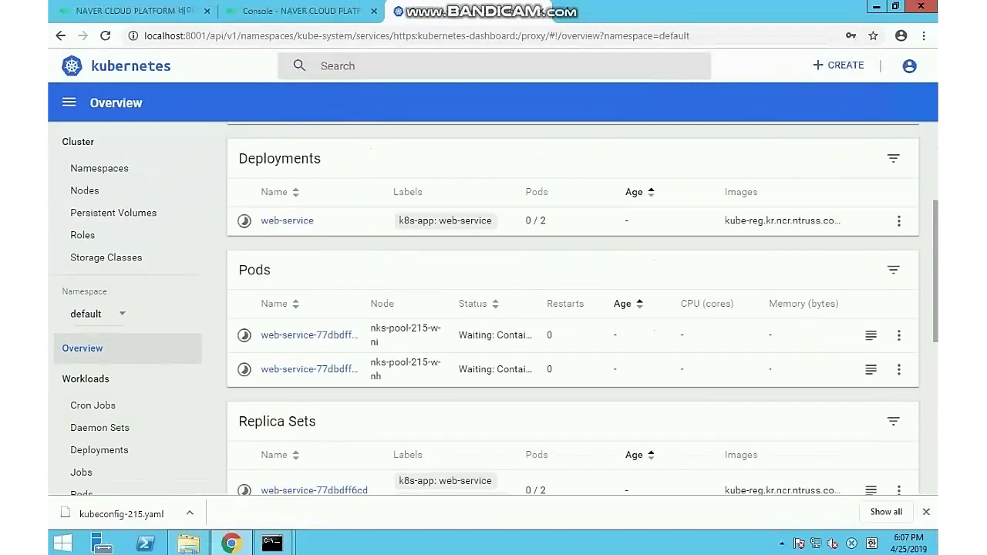
pyautogui.scroll(-2, 570, 308)
pyautogui.scroll(4, 570, 309)
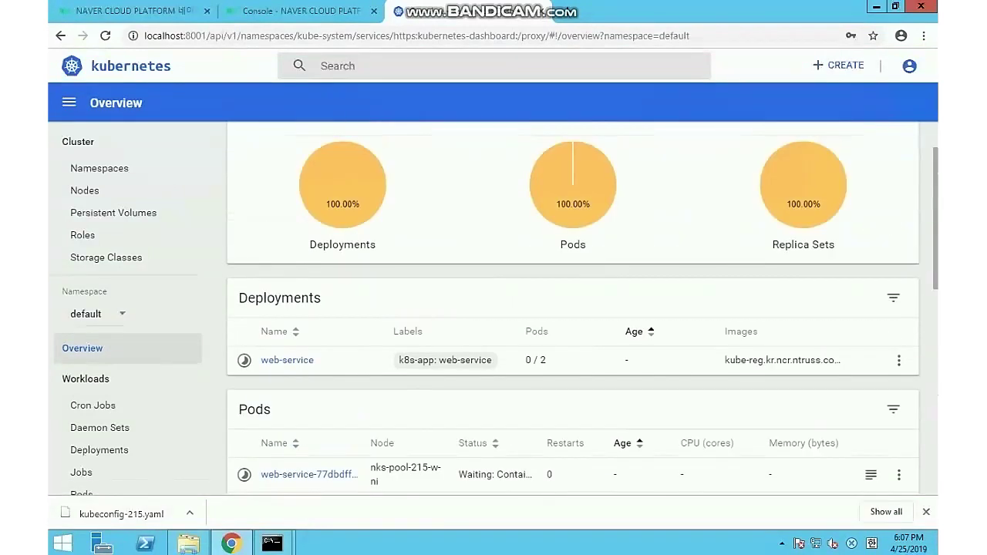
pyautogui.scroll(1, 571, 308)
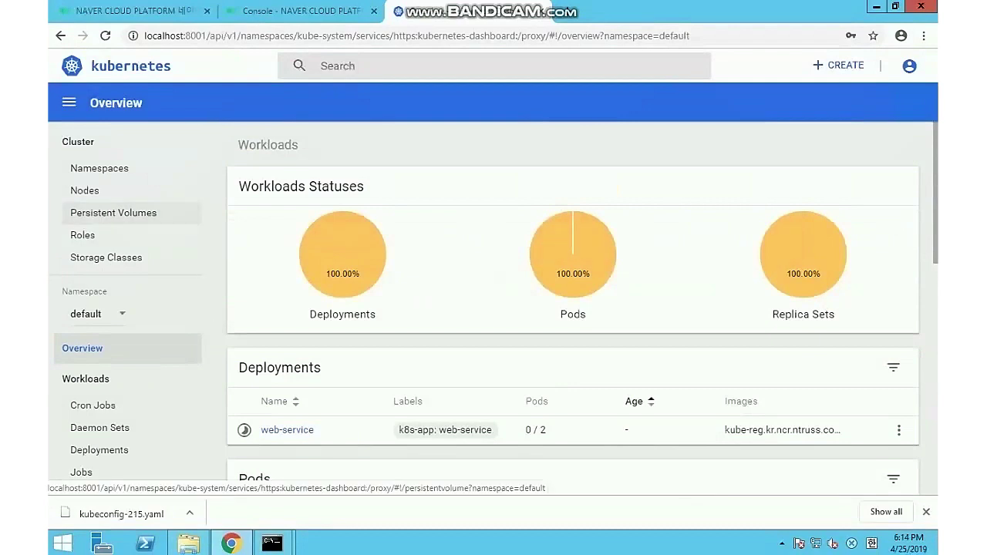
pyautogui.click(131, 191)
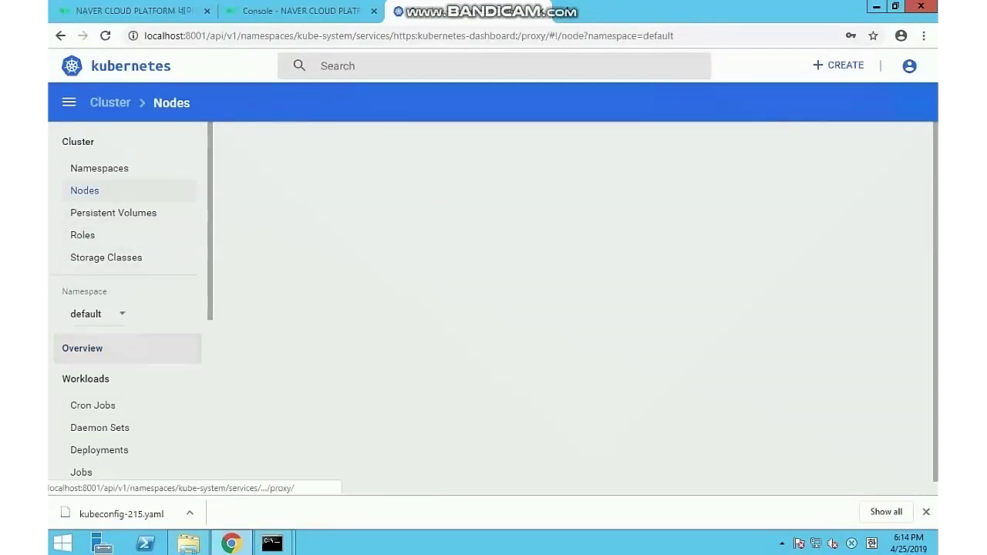
pyautogui.scroll(-5, 572, 308)
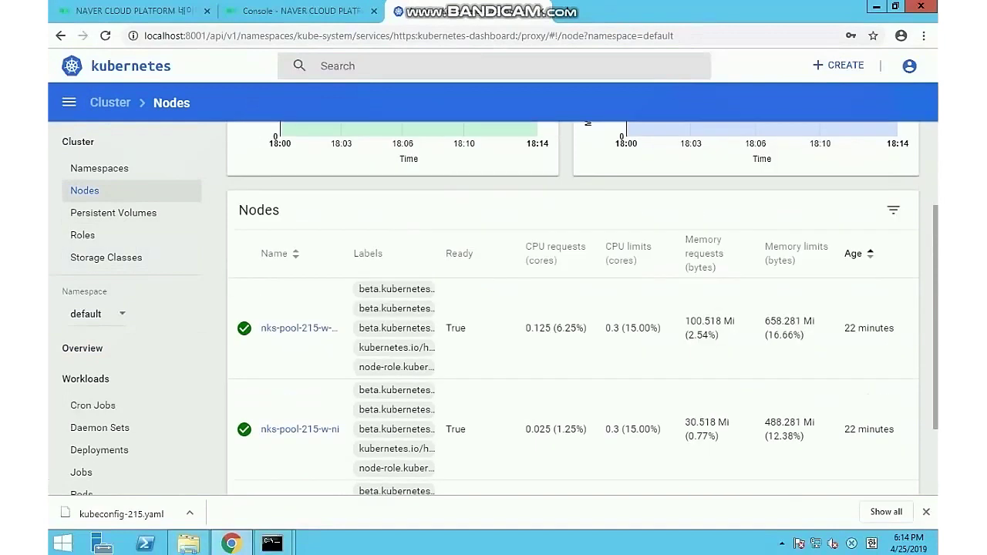
pyautogui.scroll(5, 572, 308)
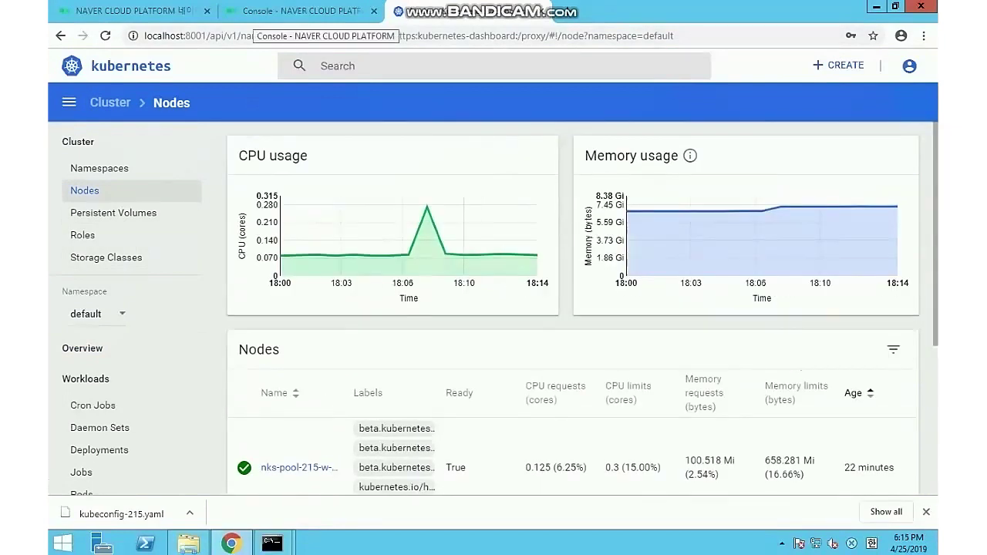
# Switch to the NAVER Cloud console and open the Load Balancer list from all products
pyautogui.click(253, 11)
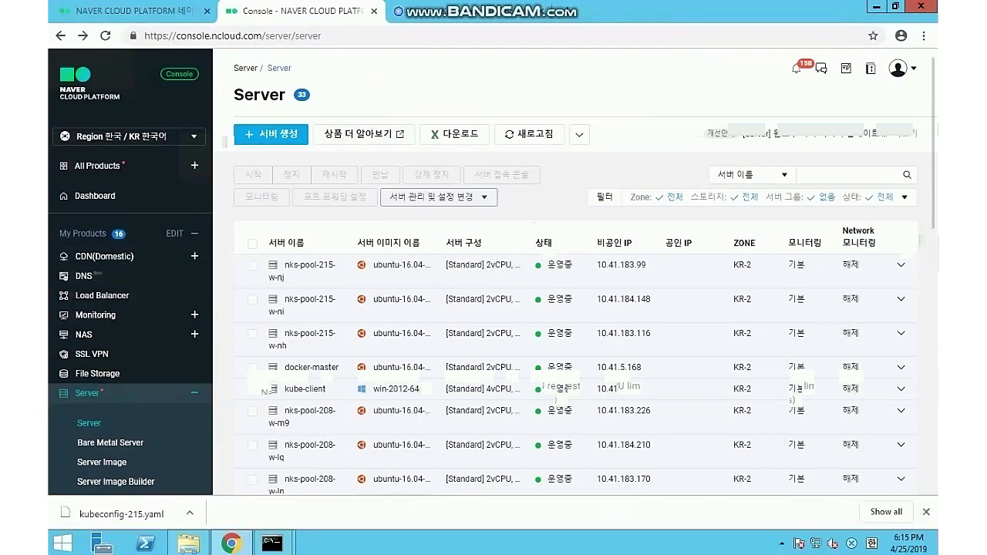
pyautogui.click(97, 165)
pyautogui.scroll(-7, 572, 272)
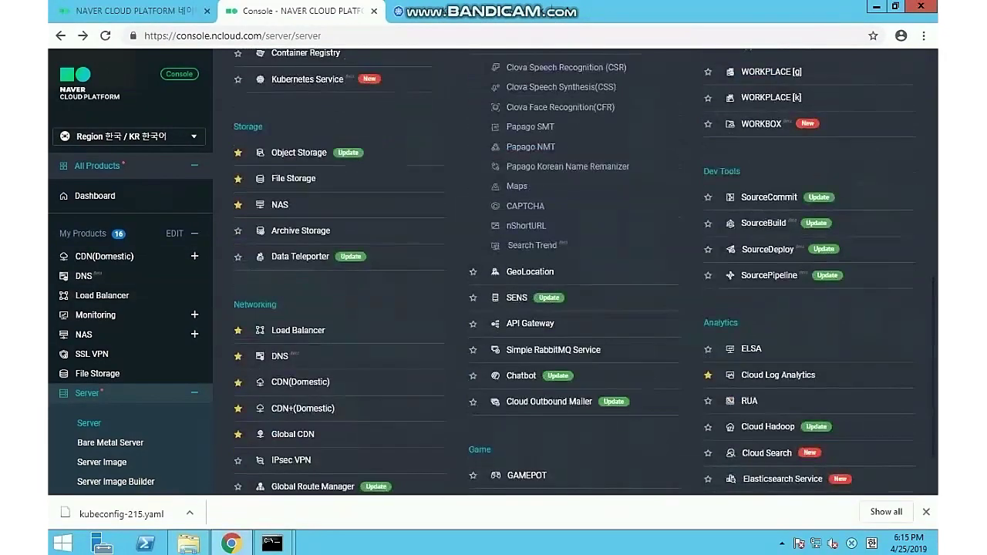
pyautogui.click(88, 423)
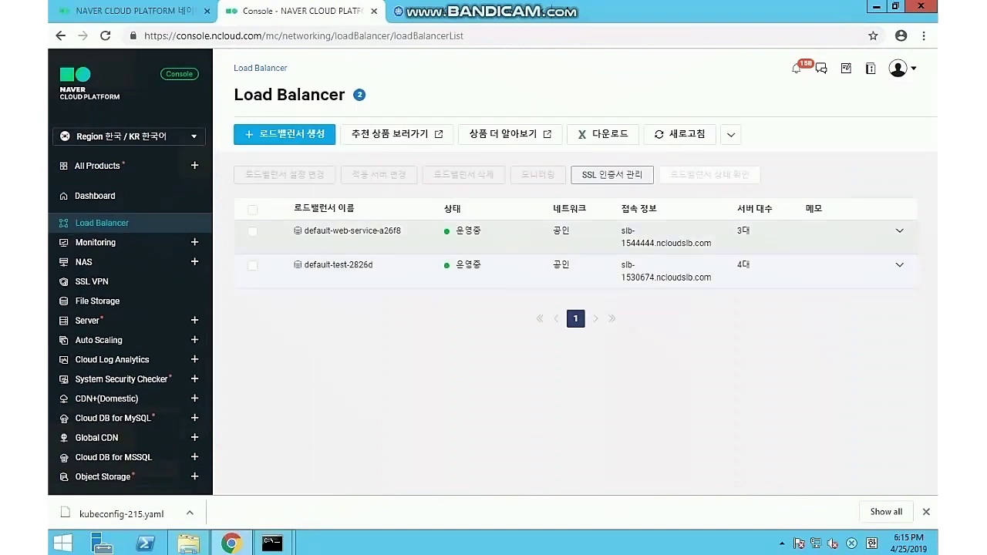
# Copy the default-web-service-a26f8 load balancer's address and open slb-1544444.ncloudslb.com in a new browser tab
pyautogui.moveTo(621, 230); pyautogui.dragTo(708, 243)
pyautogui.hotkey('ctrl', 'c')
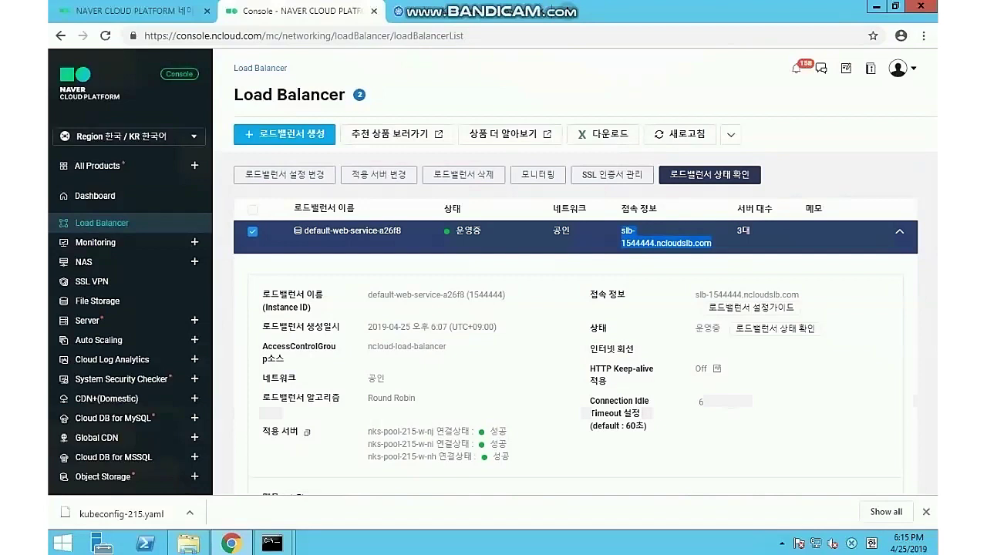
pyautogui.hotkey('ctrl', 't')
pyautogui.hotkey('ctrl', 'v')
pyautogui.press('Return')
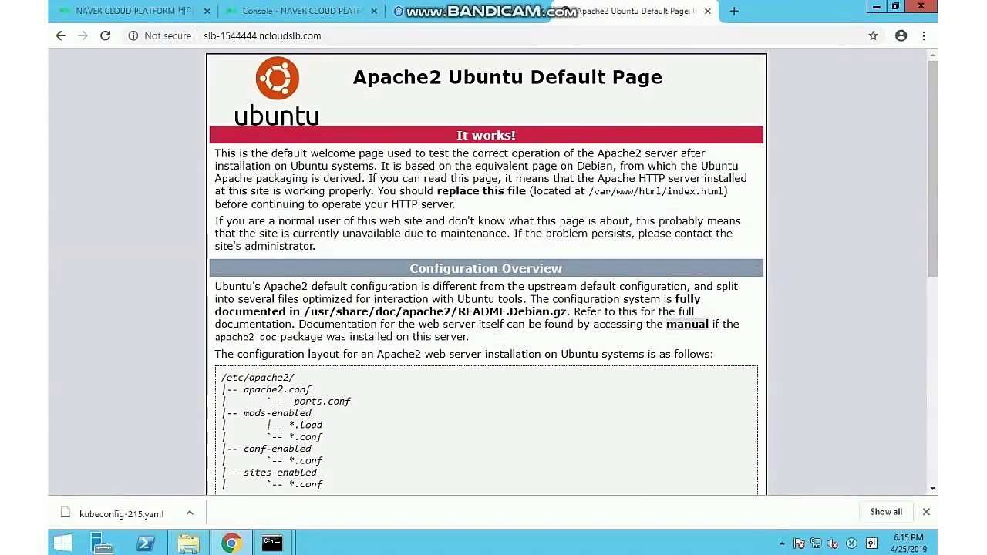
# Return to the NAVER Cloud console and open the Kubernetes Service cluster list
pyautogui.hotkey('ctrl', 'shift', 'Tab')
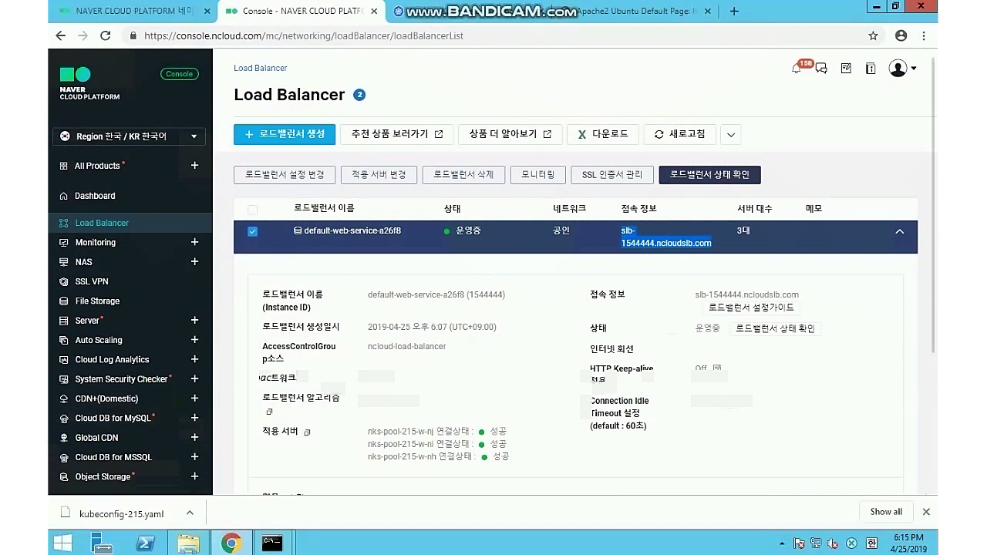
pyautogui.click(97, 165)
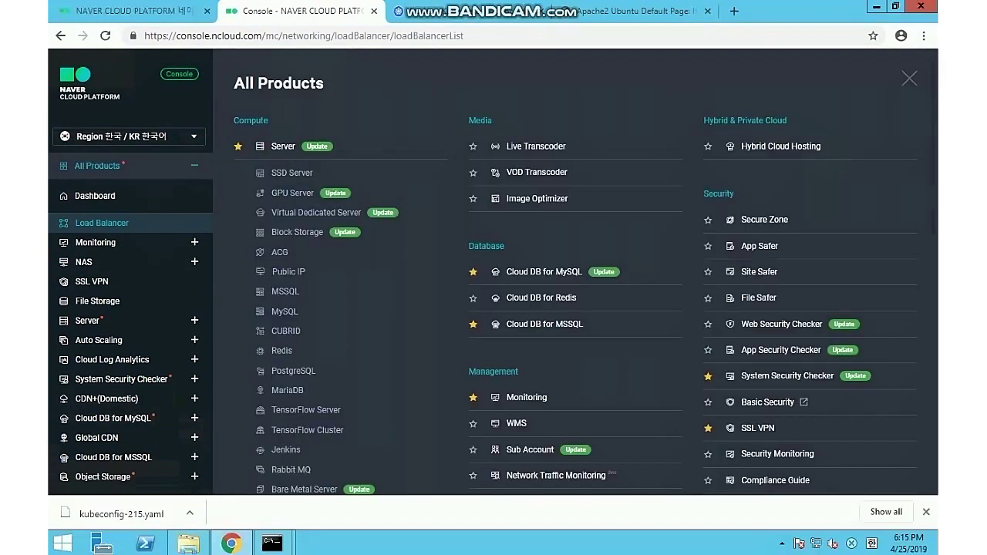
pyautogui.scroll(-4, 463, 309)
pyautogui.click(362, 404)
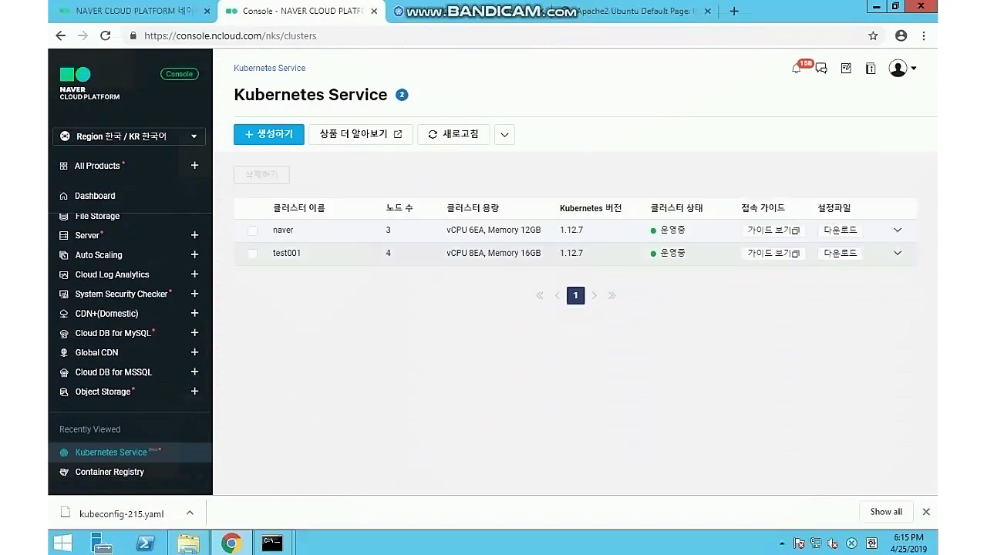
# Change the naver cluster's number of nodes to 4 and acknowledge the node change notice
pyautogui.click(493, 230)
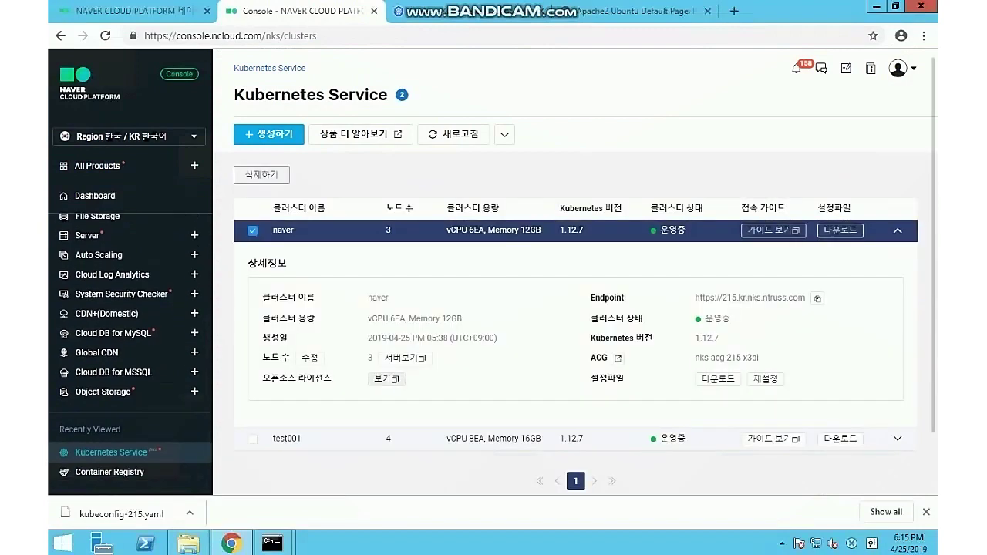
pyautogui.click(309, 358)
pyautogui.click(387, 360)
pyautogui.click(387, 447)
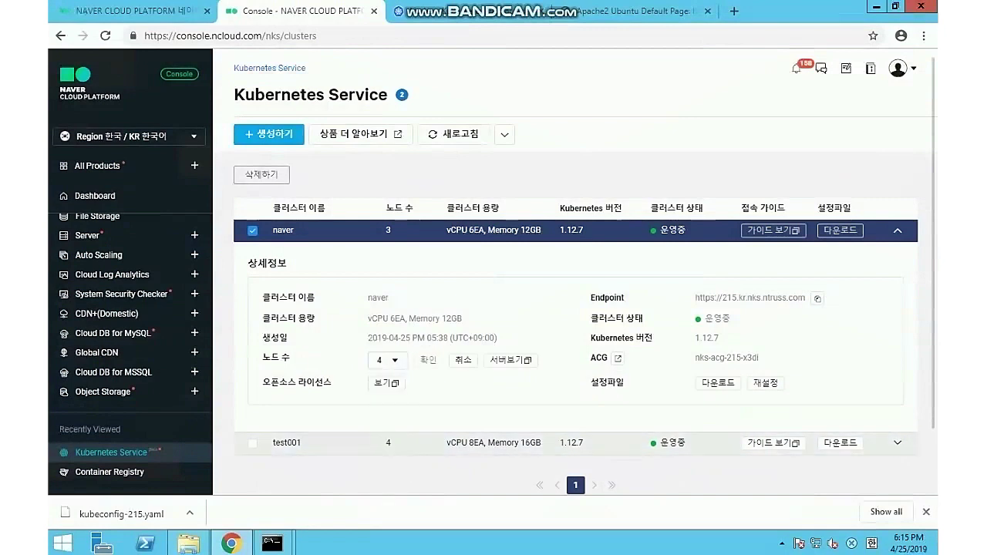
pyautogui.click(428, 360)
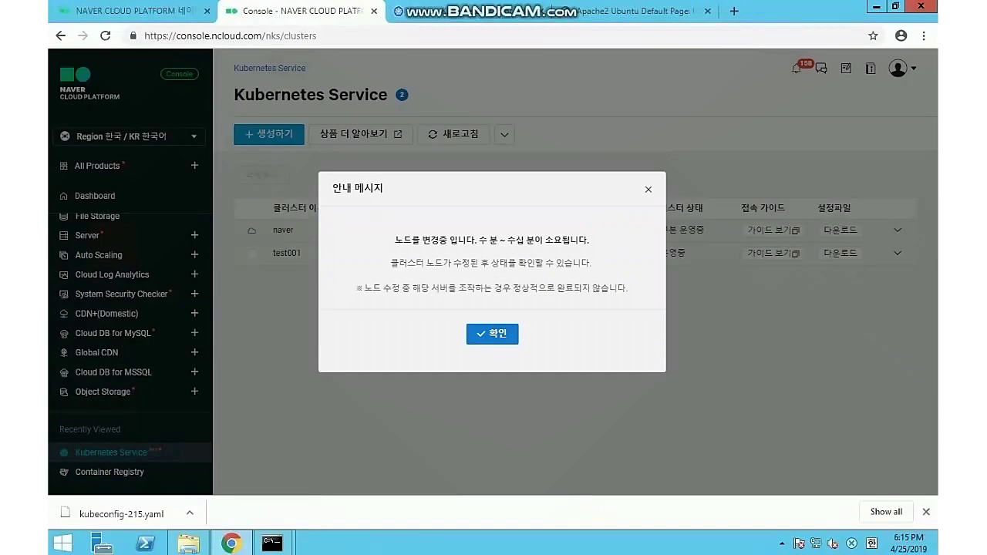
pyautogui.click(491, 334)
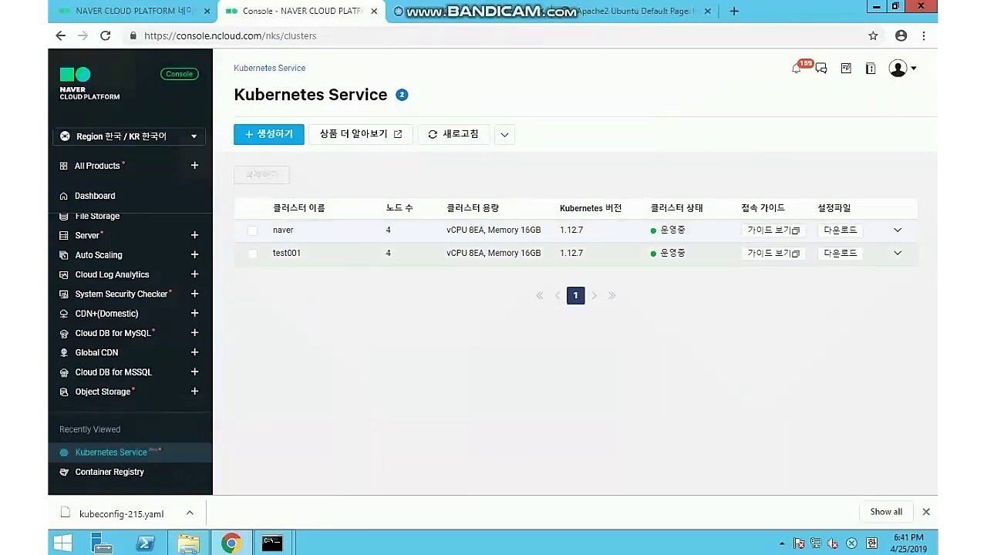
# Review the naver cluster's details, switch to the Kubernetes Dashboard, and examine its namespaces and Nodes list
pyautogui.click(493, 230)
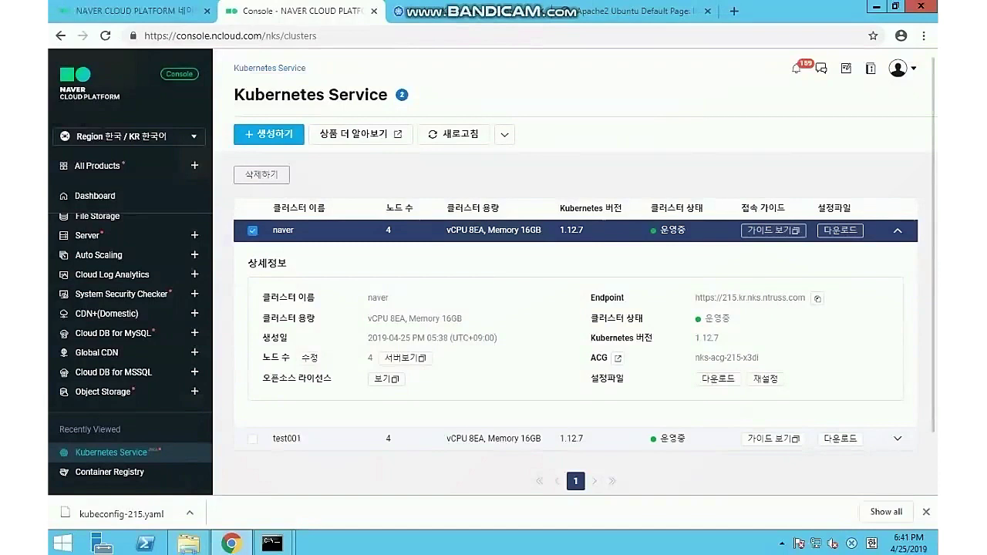
pyautogui.hotkey('ctrl', 'Tab')
pyautogui.click(685, 35)
pyautogui.press('Return')
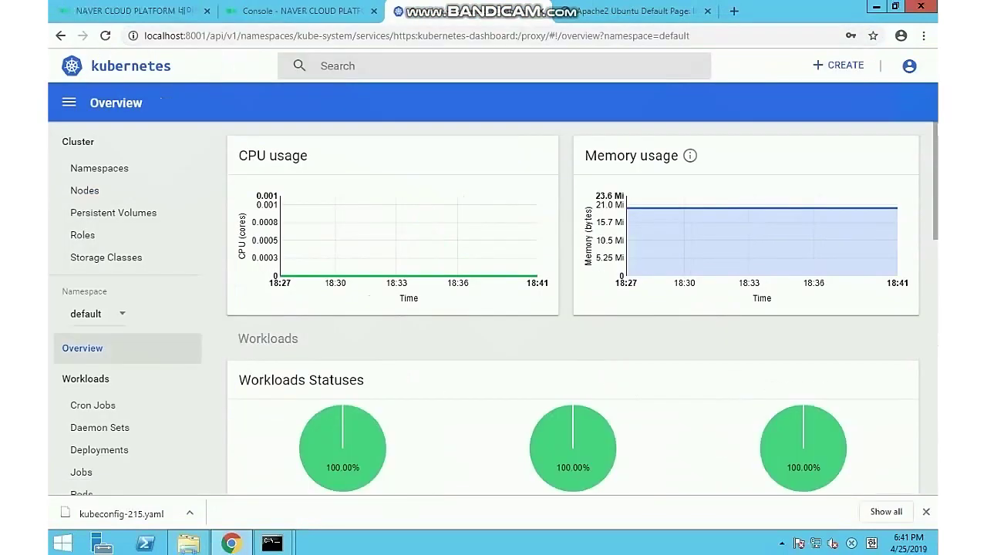
pyautogui.click(100, 168)
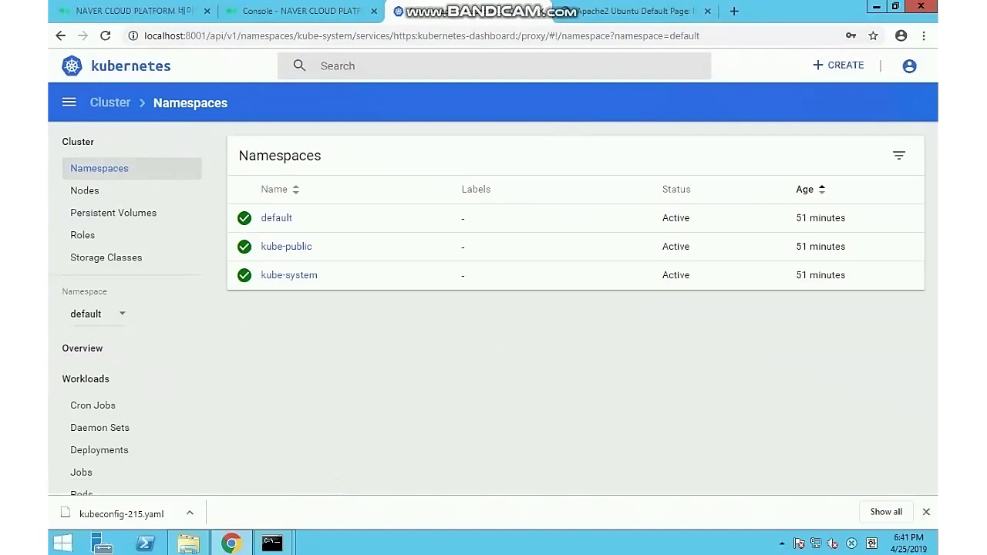
pyautogui.click(85, 191)
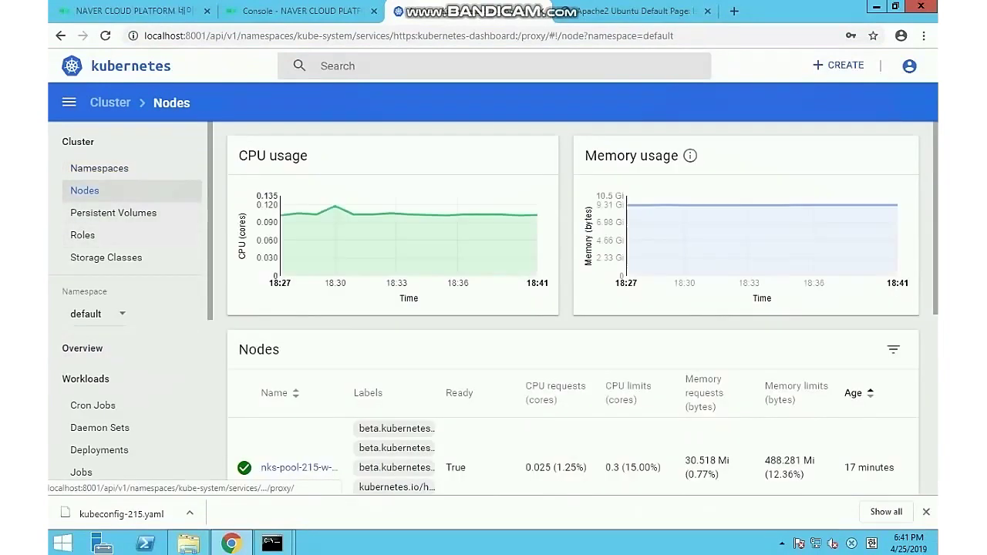
pyautogui.scroll(-5, 572, 308)
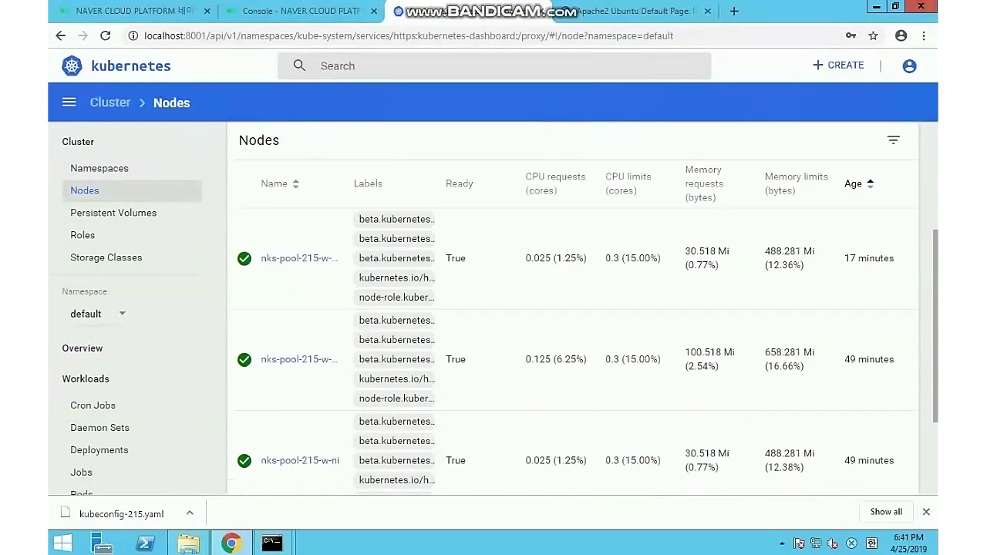